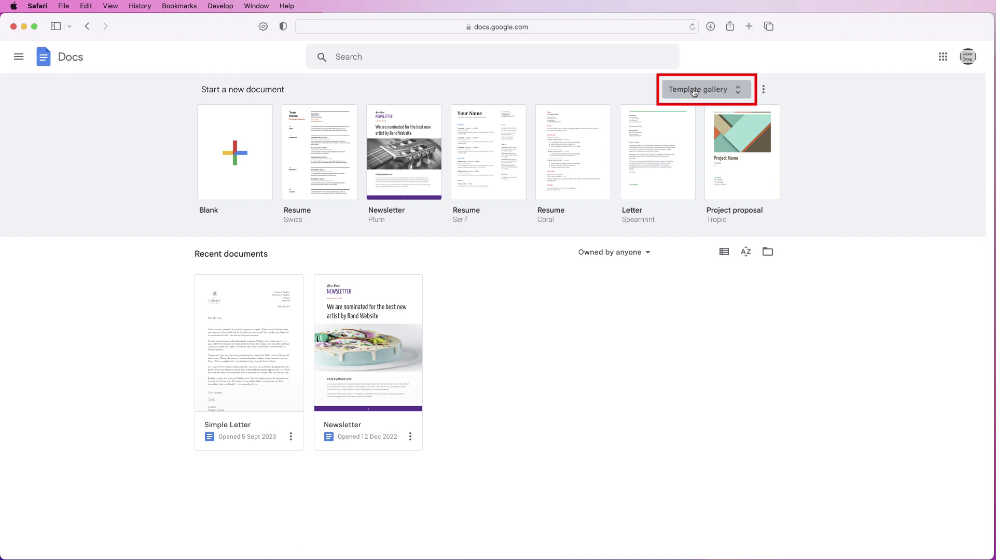
# Create a new document from the Swiss resume template in the template gallery.
pyautogui.click(693, 91)
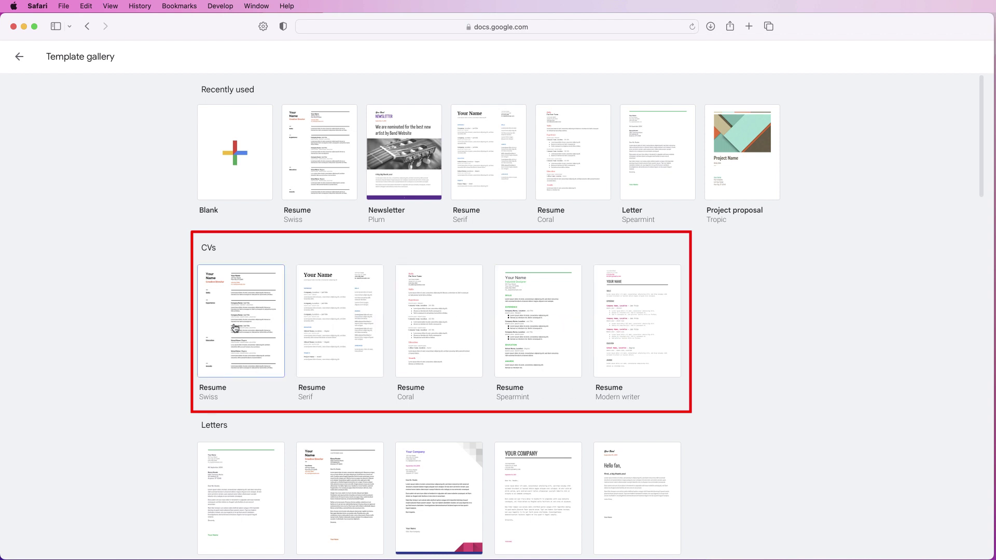
pyautogui.click(238, 306)
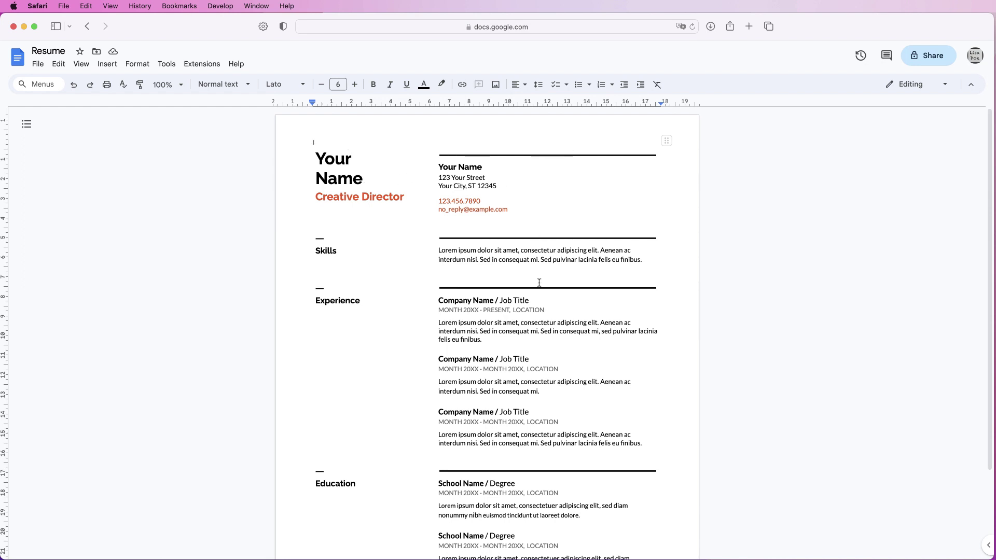
# Make the resume's layout table visible with a black 0.75pt table border.
pyautogui.click(375, 176)
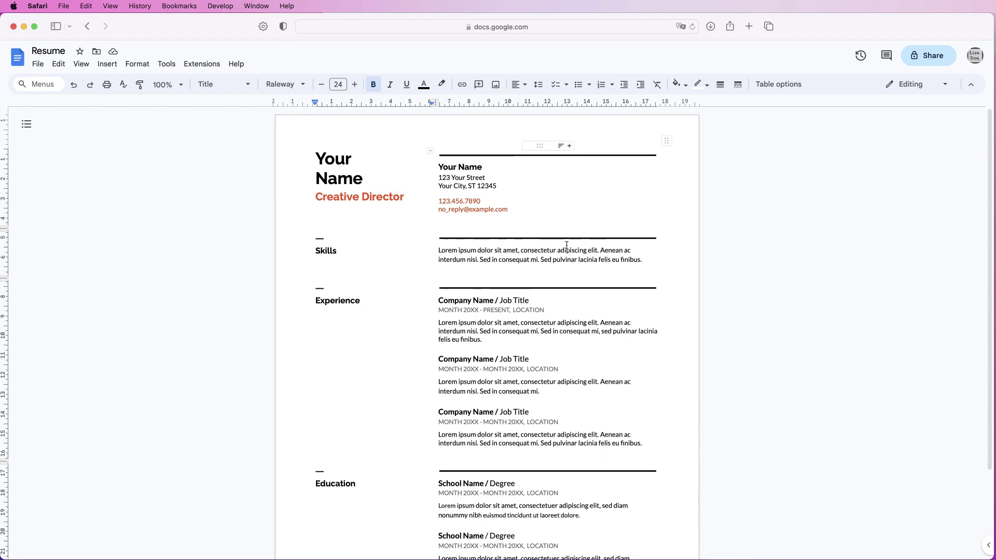
pyautogui.click(772, 90)
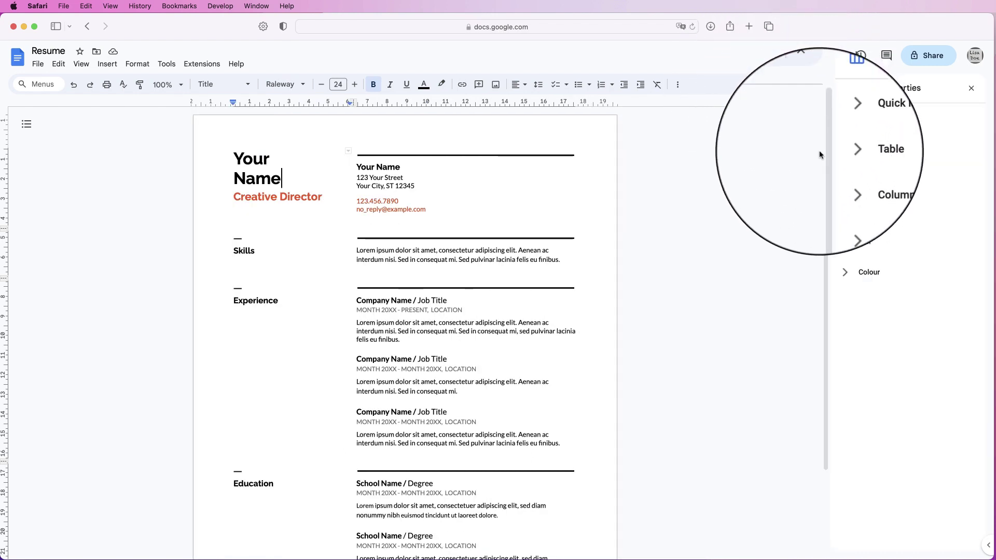
pyautogui.click(845, 272)
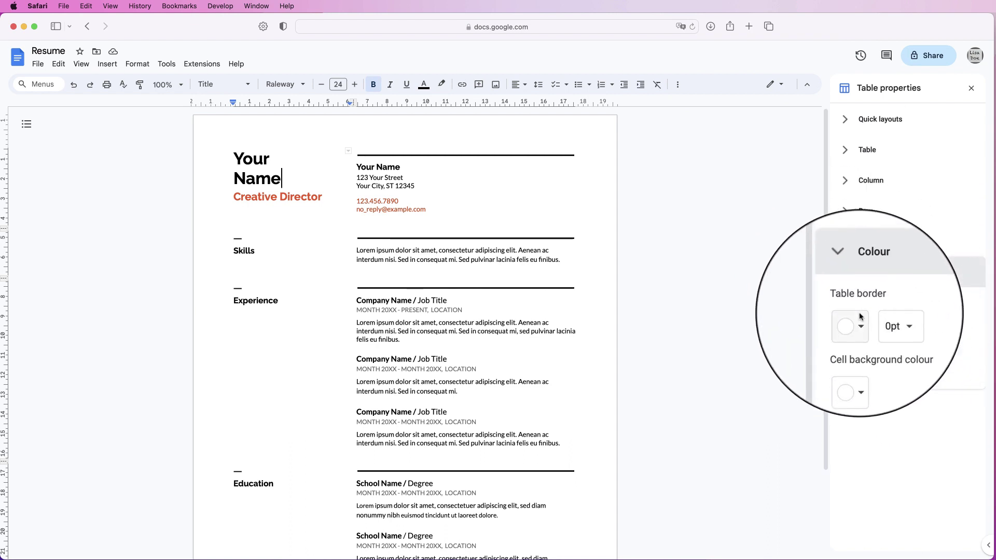
pyautogui.click(898, 320)
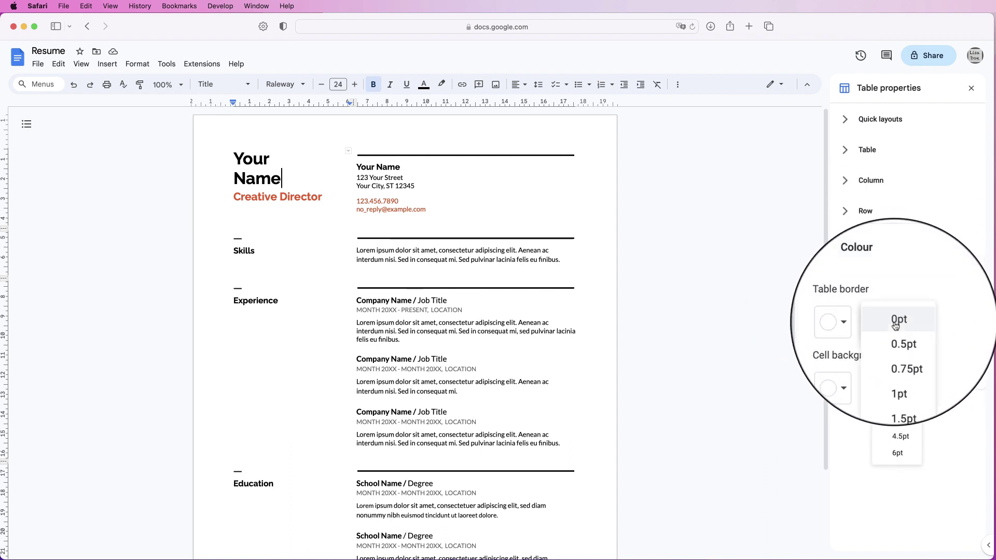
pyautogui.click(899, 355)
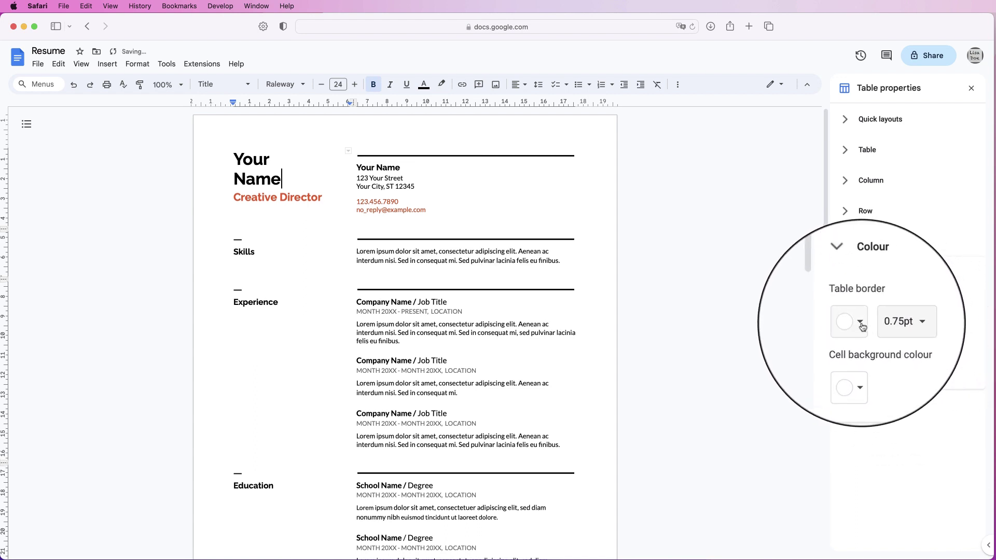
pyautogui.click(847, 312)
pyautogui.click(854, 346)
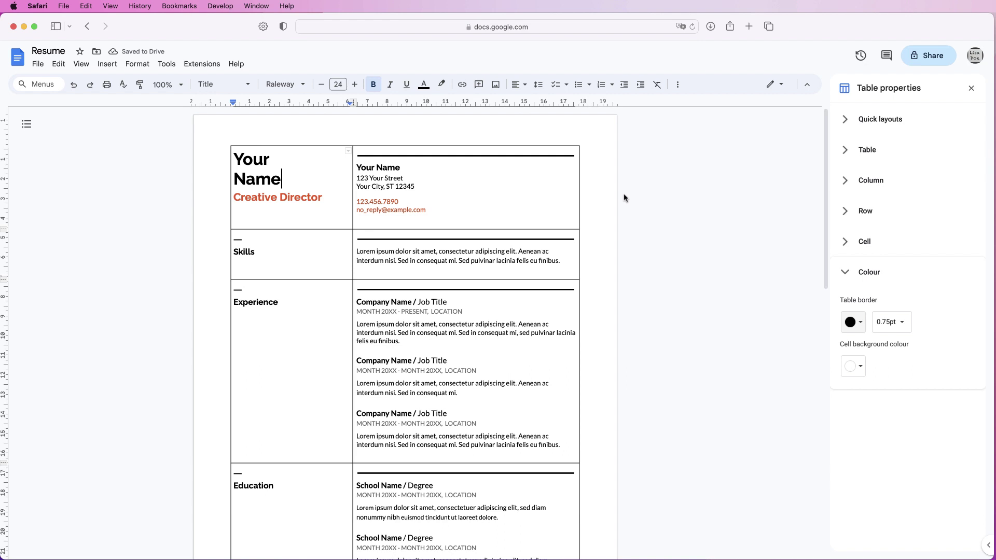
# Set the table border width to 0pt and return it to 0.75pt.
pyautogui.click(902, 325)
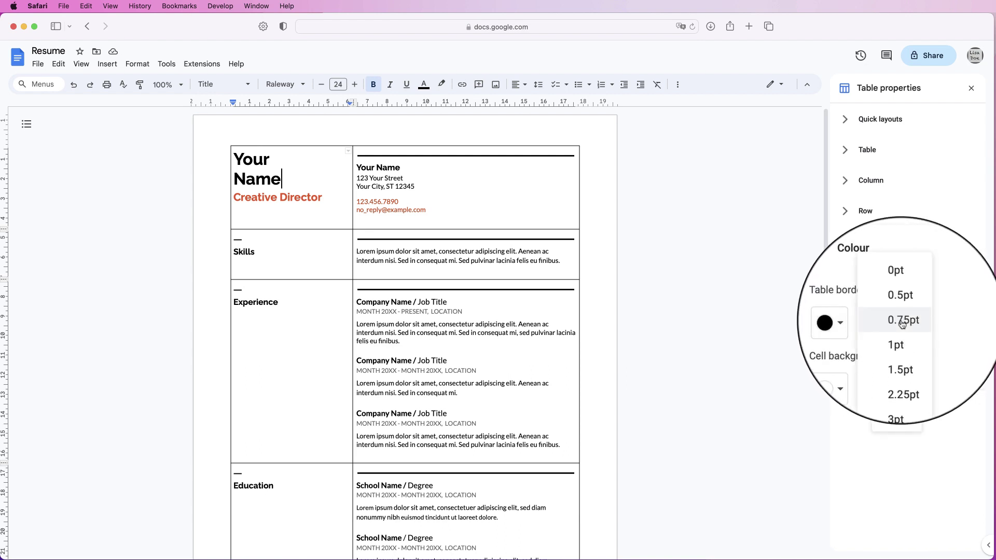
pyautogui.click(886, 288)
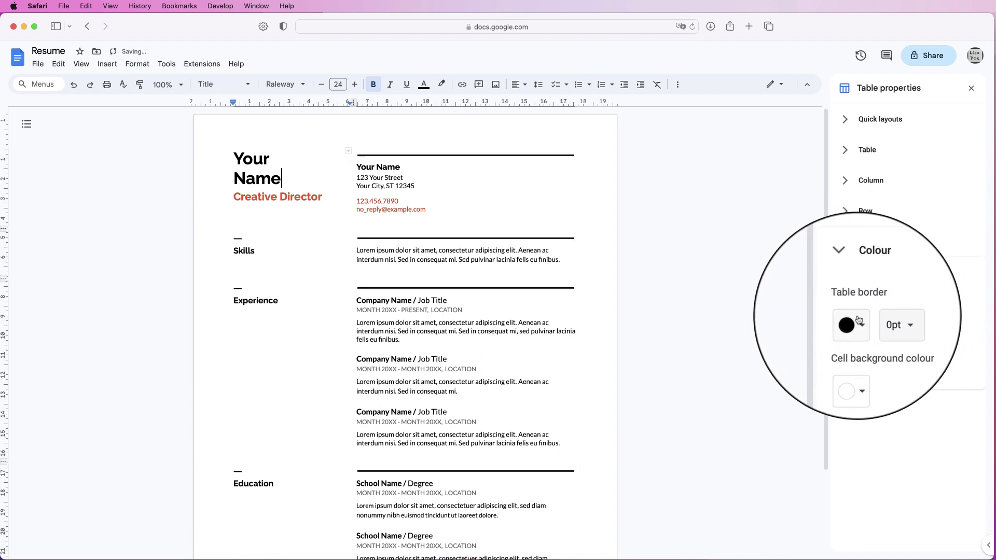
pyautogui.click(904, 321)
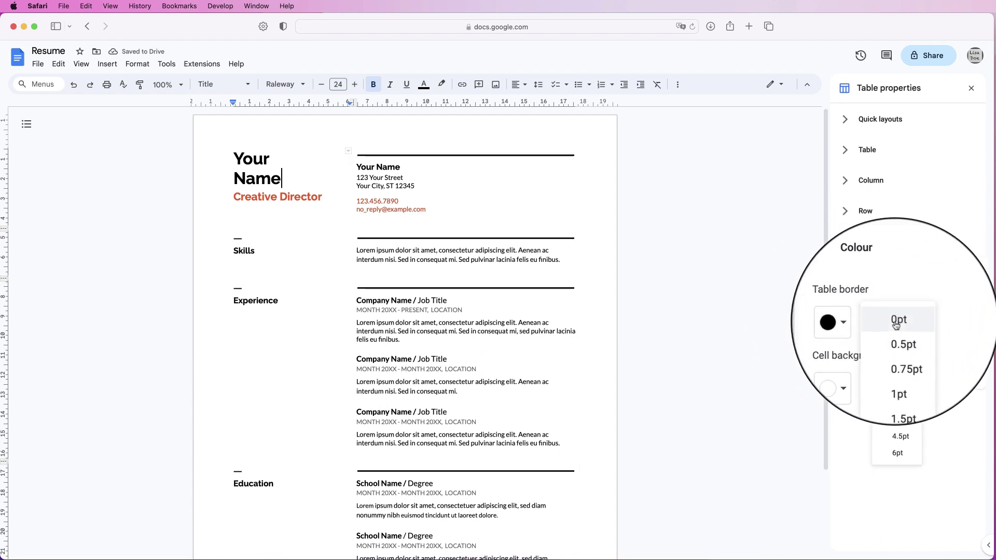
pyautogui.click(895, 348)
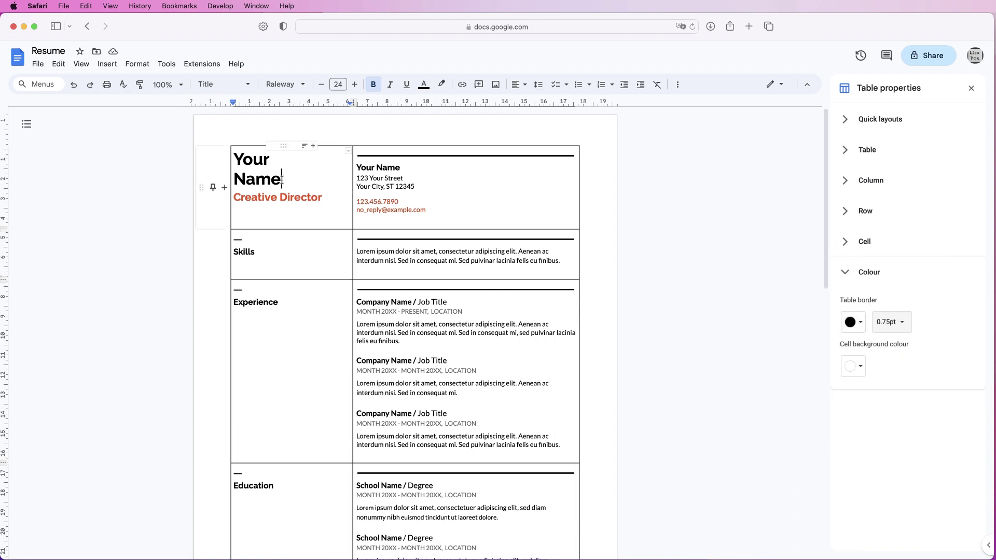
# Replace the large name placeholder in the header with the applicant's first name and surname on separate lines.
pyautogui.moveTo(282, 179); pyautogui.dragTo(234, 165)
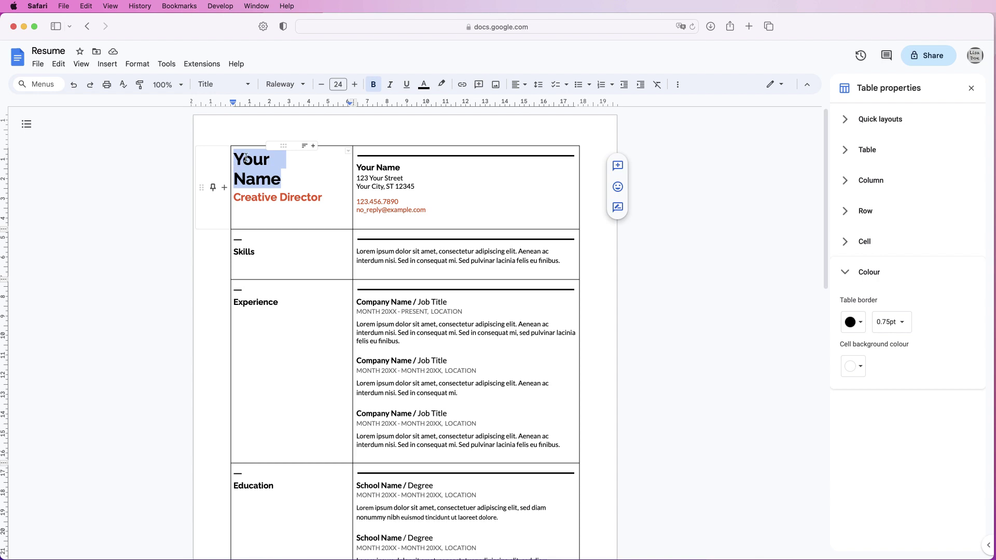
pyautogui.write('Lisa')
pyautogui.press('Return')
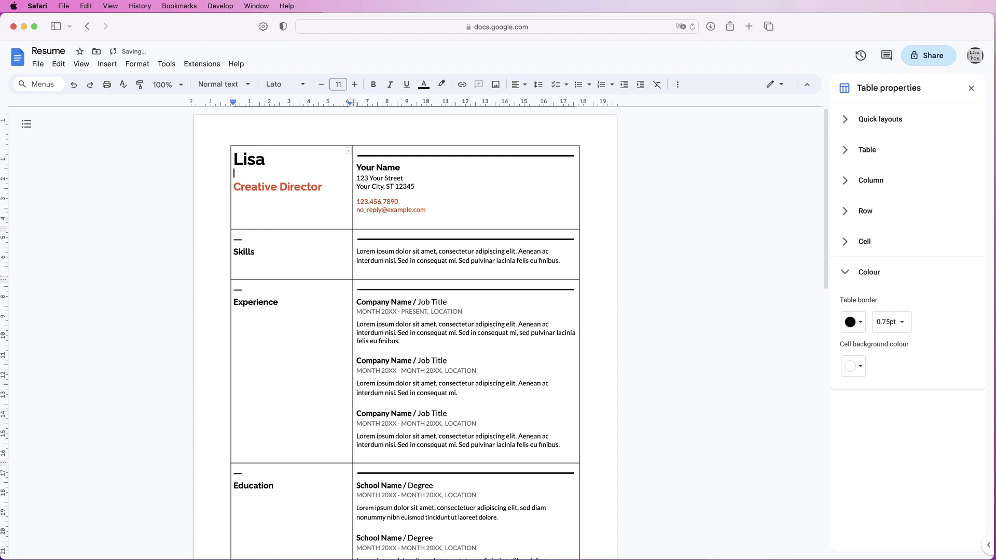
pyautogui.write('Doe')
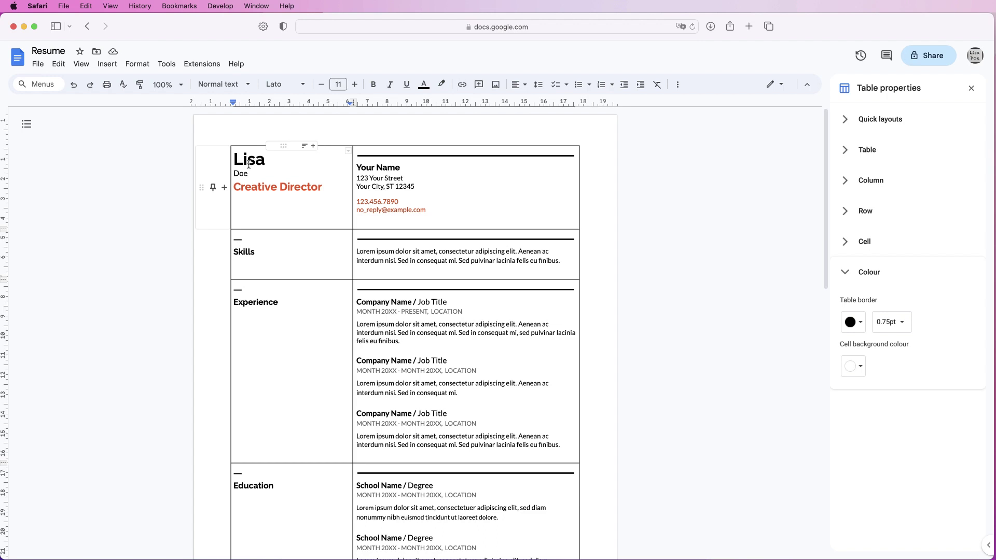
pyautogui.click(248, 159)
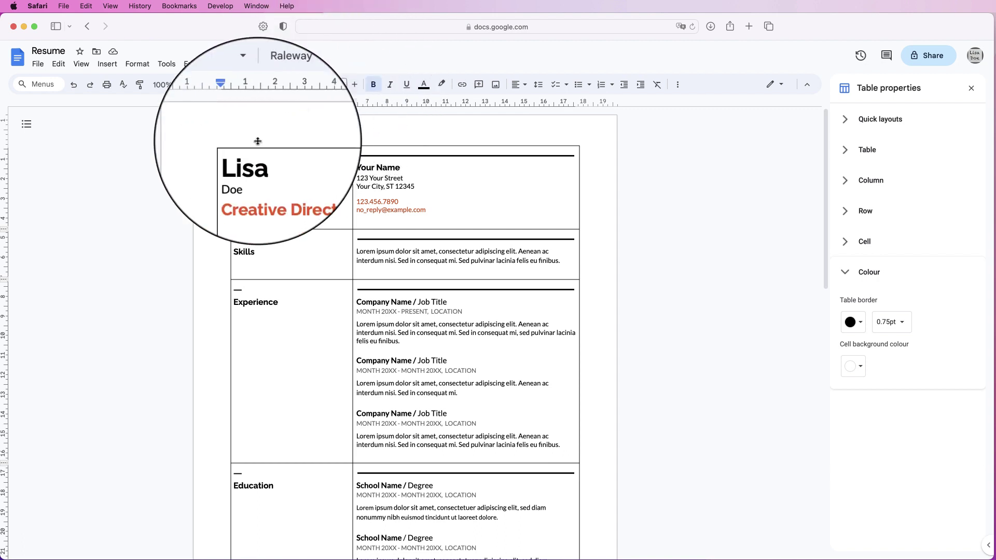
pyautogui.moveTo(248, 173); pyautogui.dragTo(234, 174)
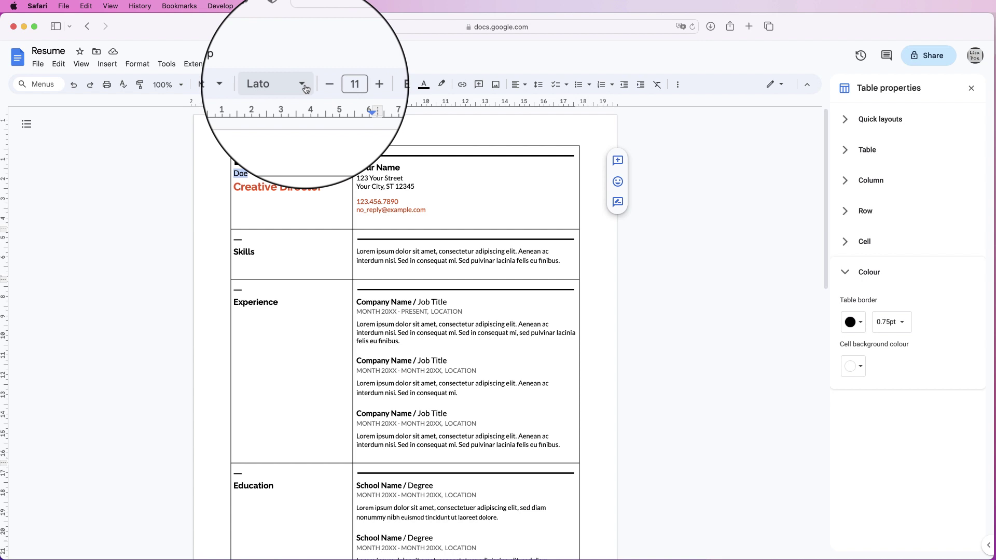
pyautogui.click(269, 84)
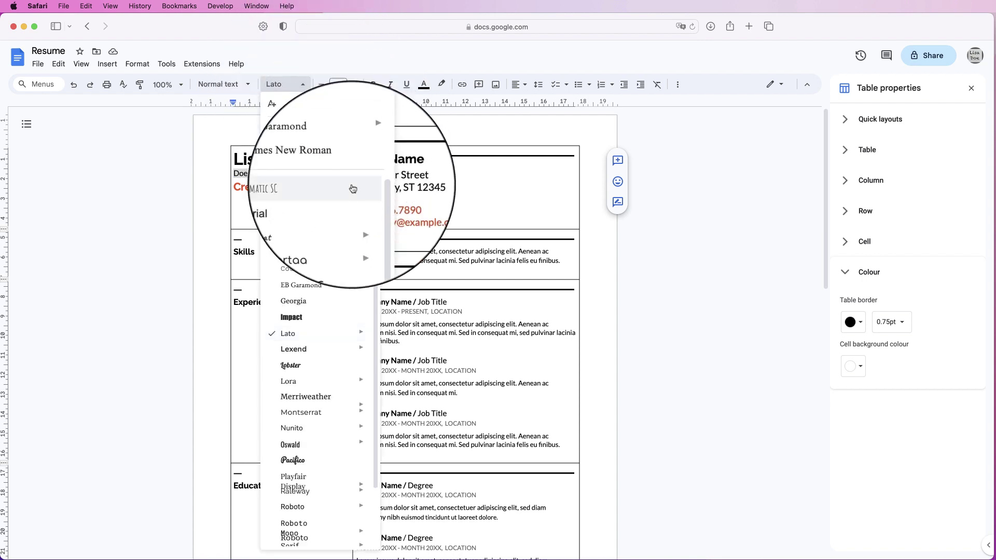
pyautogui.click(300, 87)
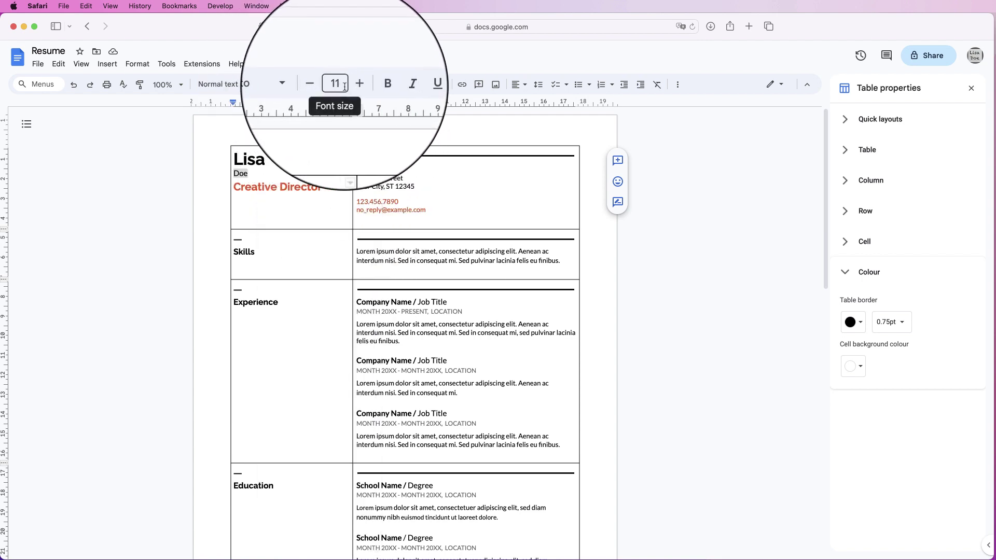
# Copy the first-name line's formatting onto the surname line with Paint format.
pyautogui.click(255, 159)
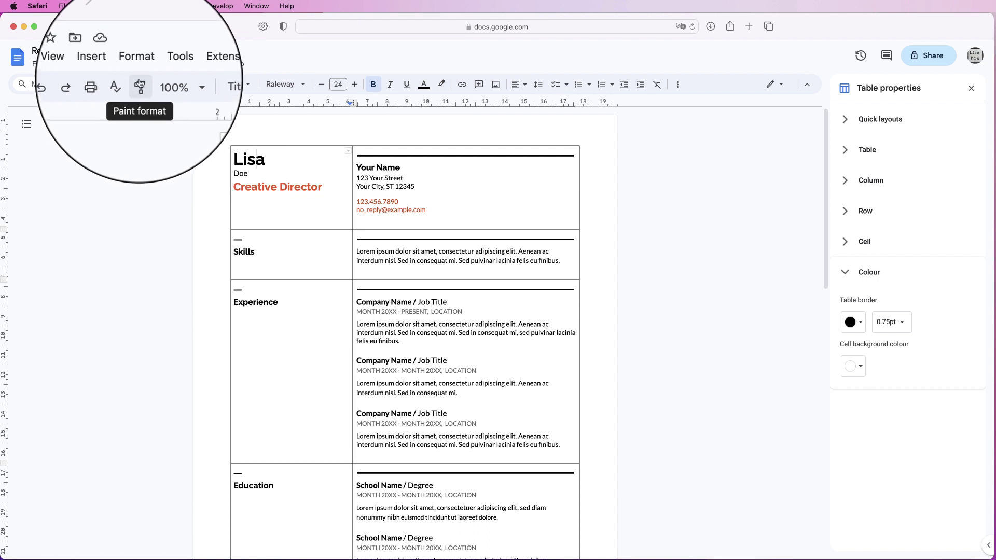
pyautogui.click(140, 87)
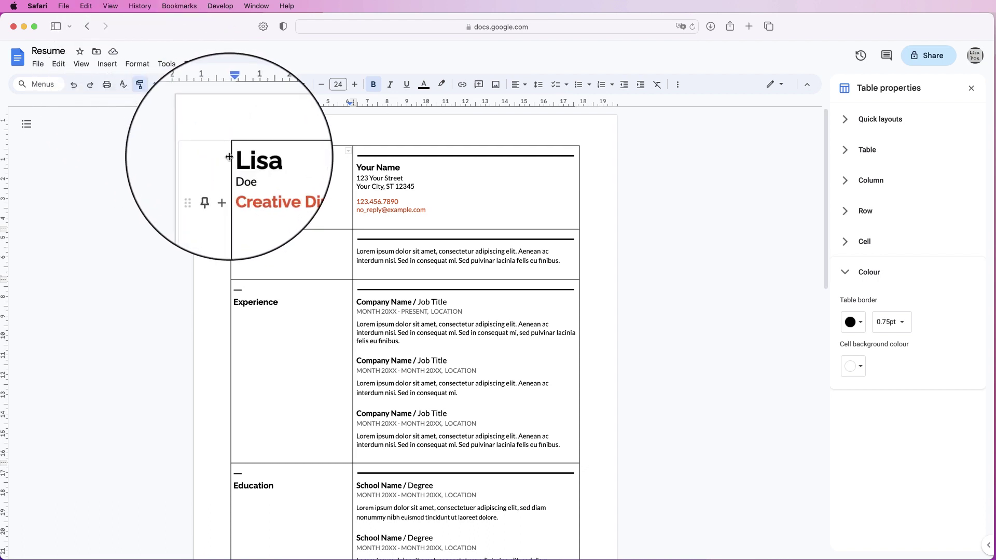
pyautogui.moveTo(245, 173); pyautogui.dragTo(237, 173)
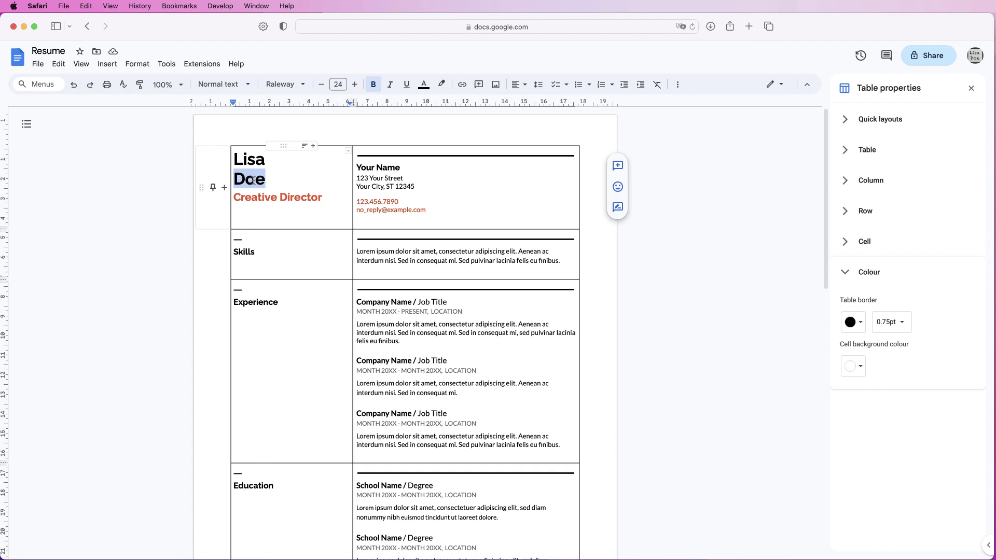
# Recolour the Creative Director subtitle and the phone and email lines in dark magenta.
pyautogui.moveTo(322, 198); pyautogui.dragTo(230, 209)
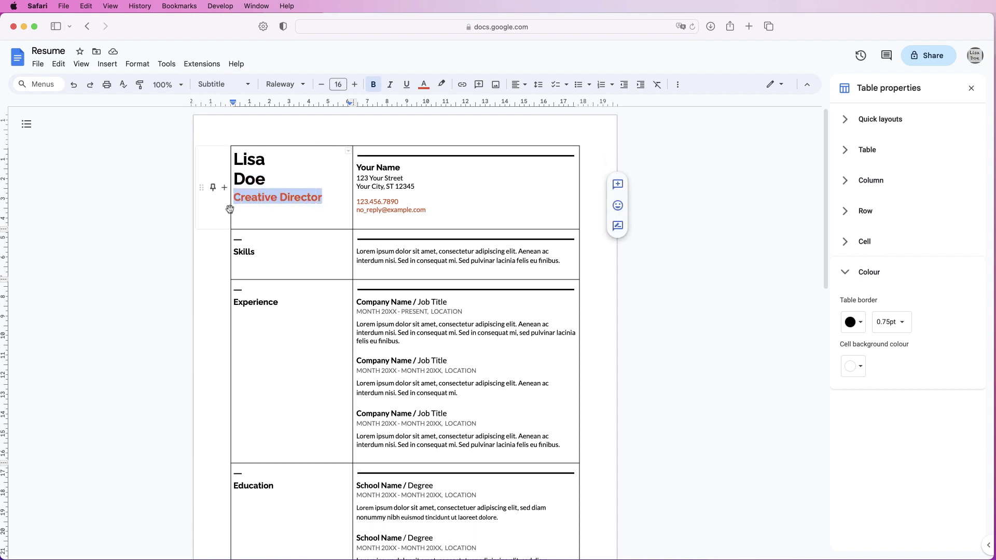
pyautogui.click(423, 84)
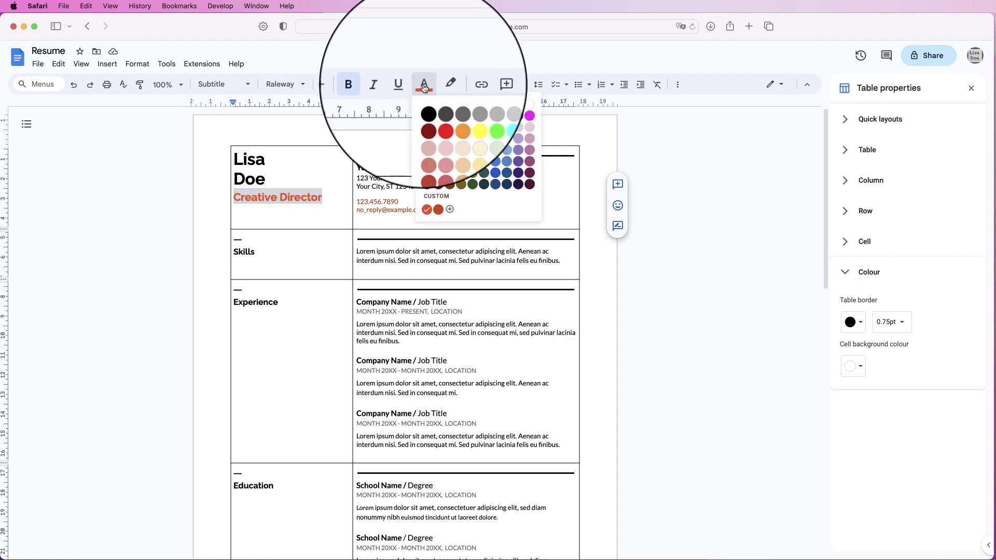
pyautogui.click(529, 173)
pyautogui.moveTo(426, 210); pyautogui.dragTo(356, 209)
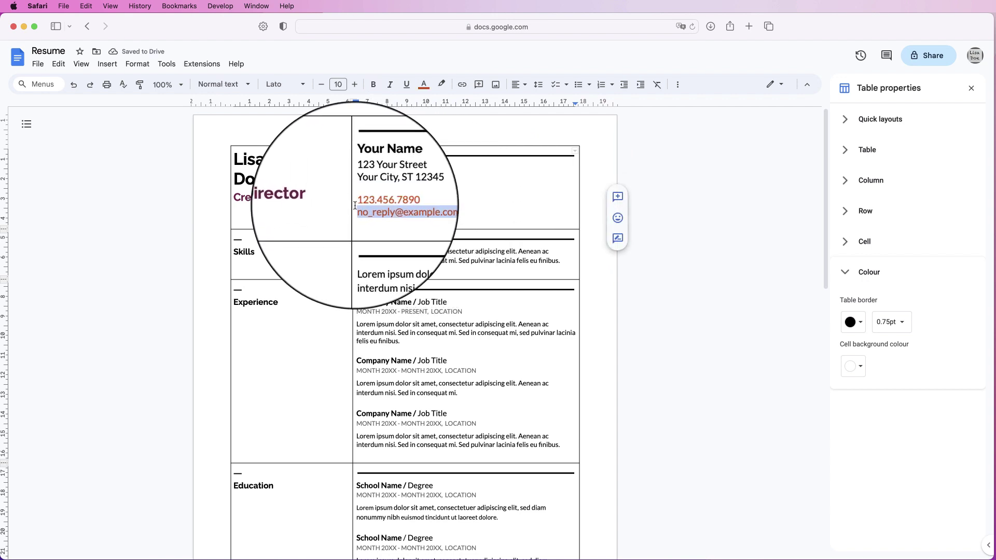
pyautogui.click(424, 84)
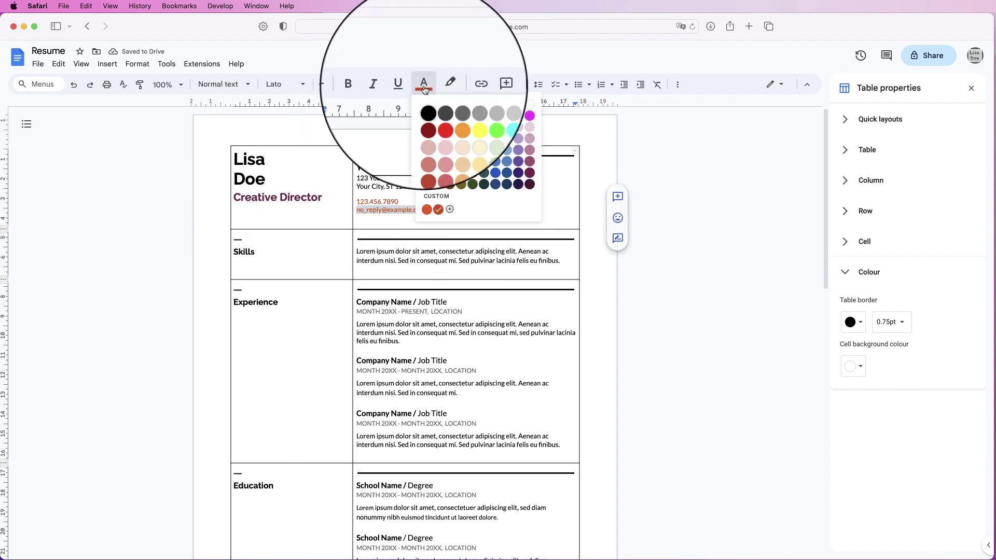
pyautogui.click(529, 174)
# Replace the Your Name placeholder above the contact details with the applicant's full name.
pyautogui.moveTo(356, 167); pyautogui.dragTo(400, 167)
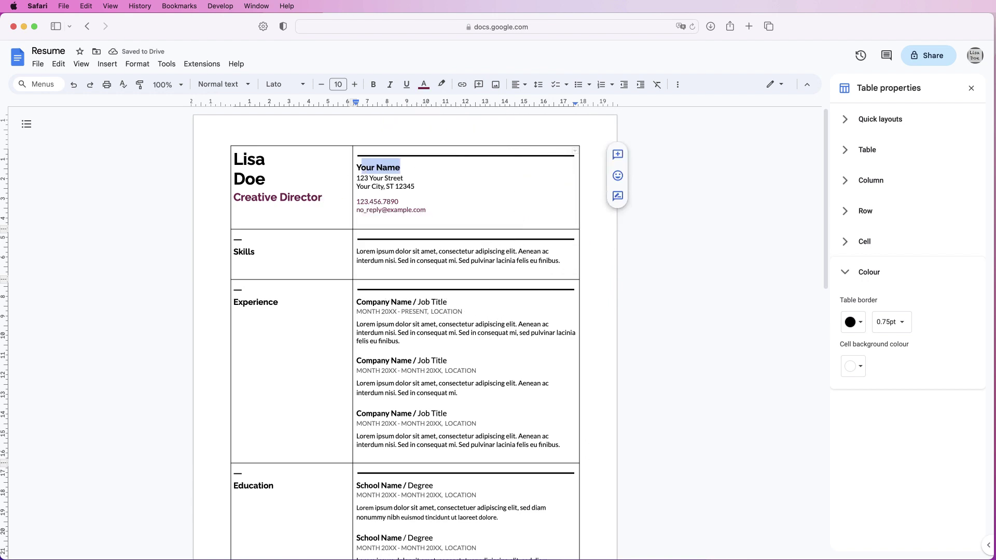
pyautogui.write('Li')
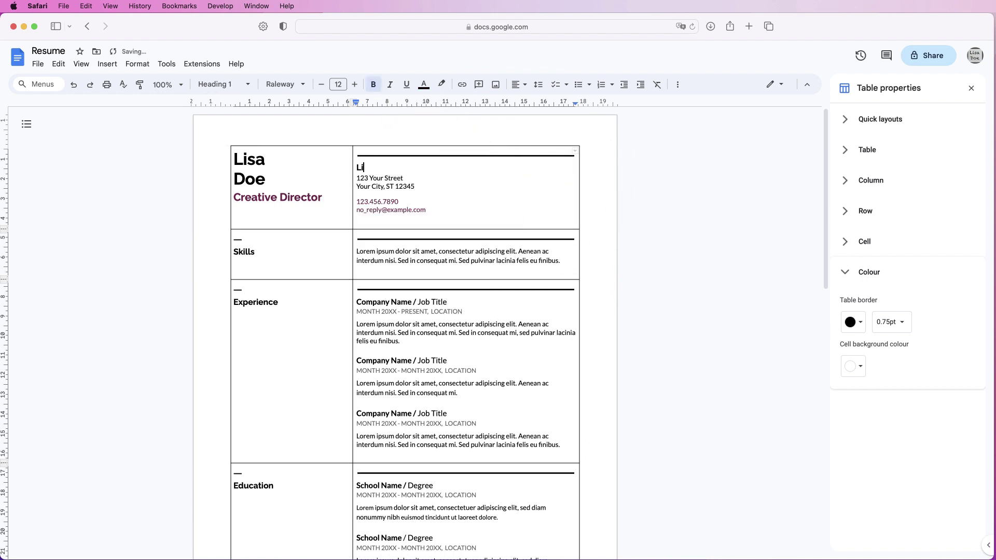
pyautogui.write('sa Doe')
# Format the whole contact details block in Times New Roman and increase its font size by several increments.
pyautogui.click(400, 201)
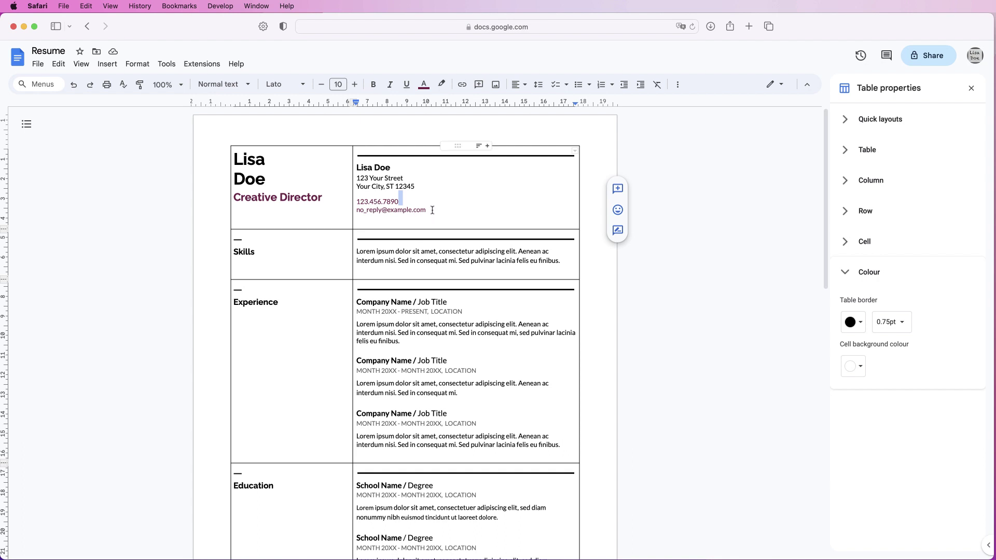
pyautogui.moveTo(431, 213); pyautogui.dragTo(356, 170)
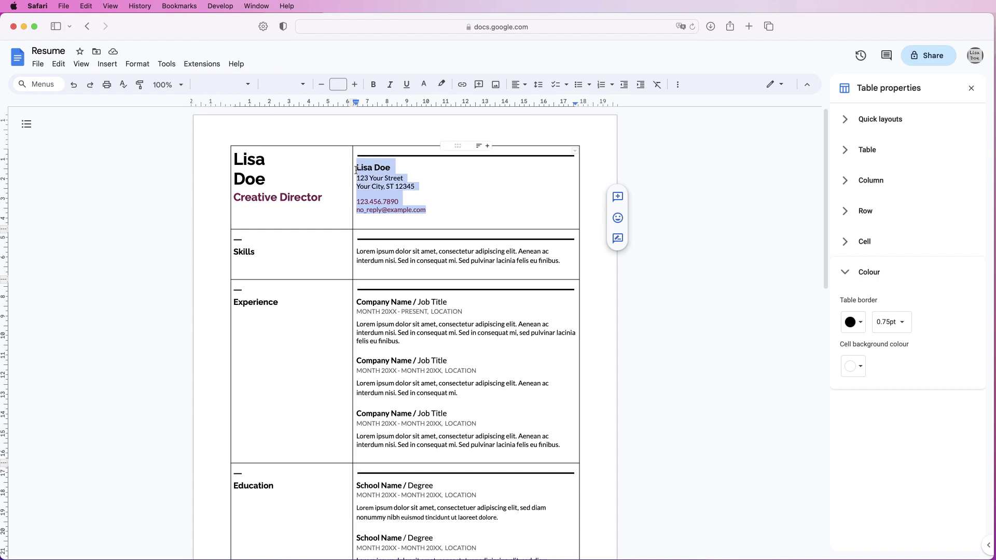
pyautogui.click(303, 85)
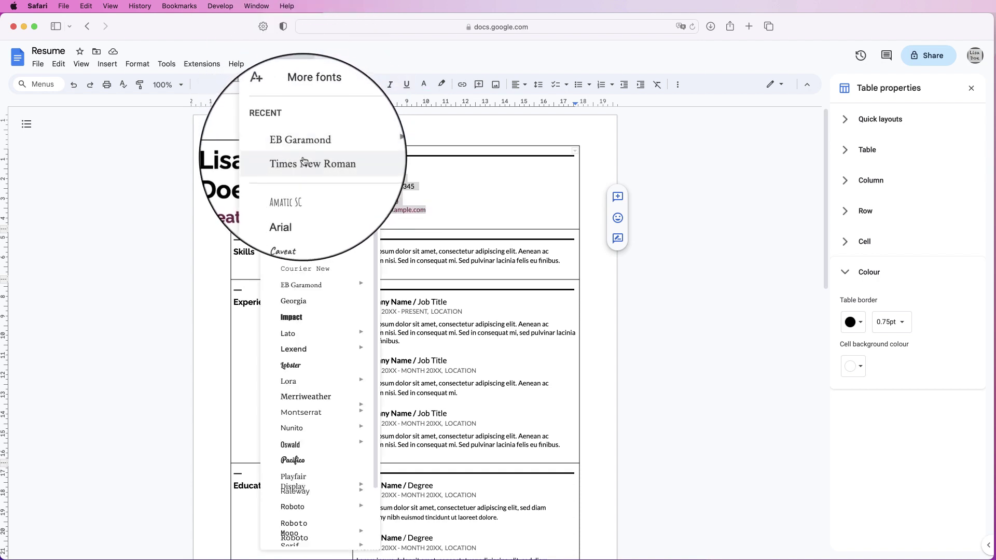
pyautogui.click(293, 162)
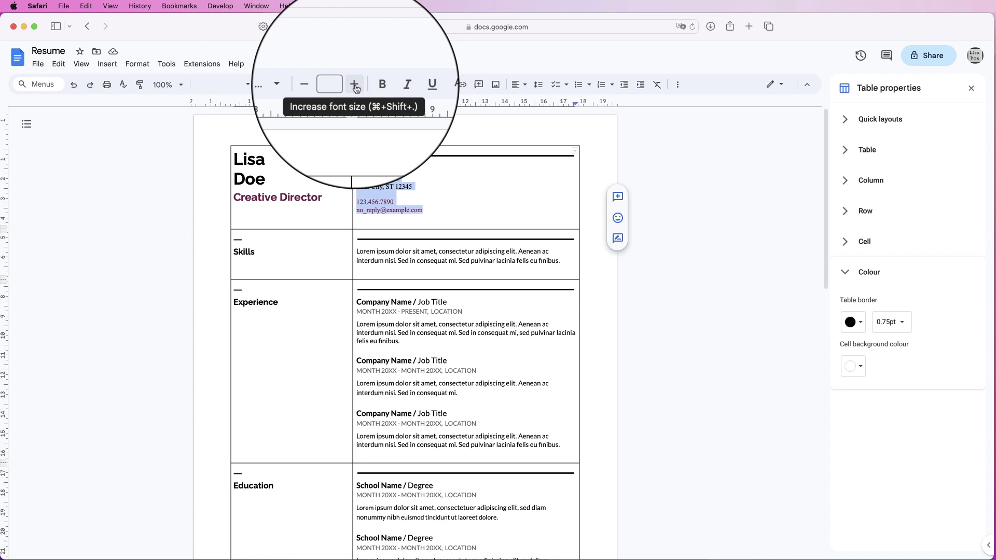
pyautogui.click(355, 87)
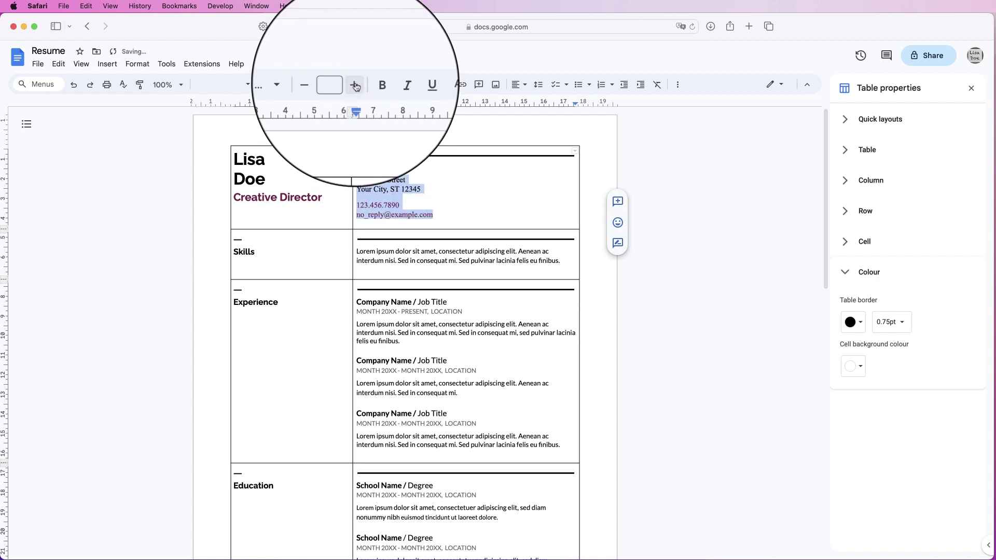
pyautogui.click(356, 88)
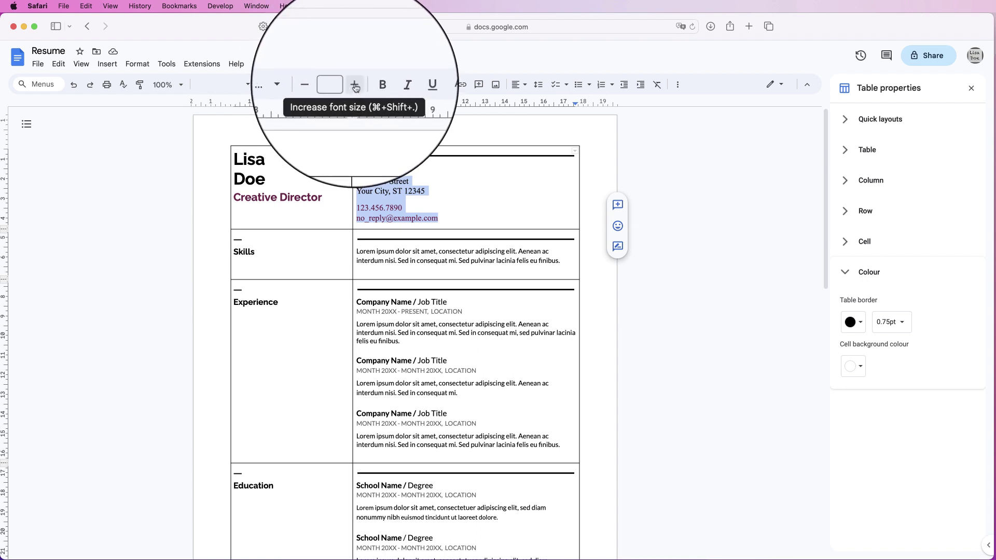
pyautogui.click(355, 86)
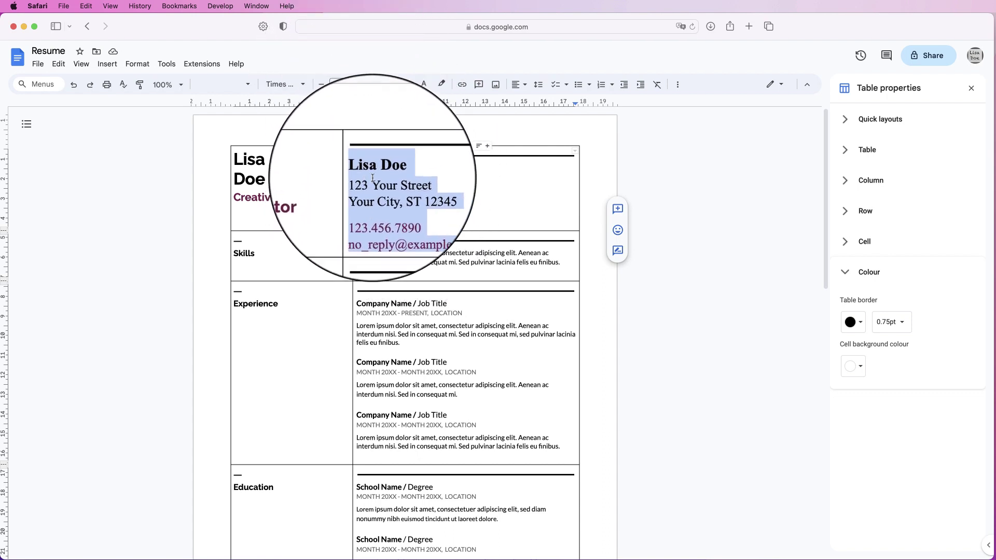
# Examine the recolour options for the horizontal line image above the contact details.
pyautogui.click(447, 192)
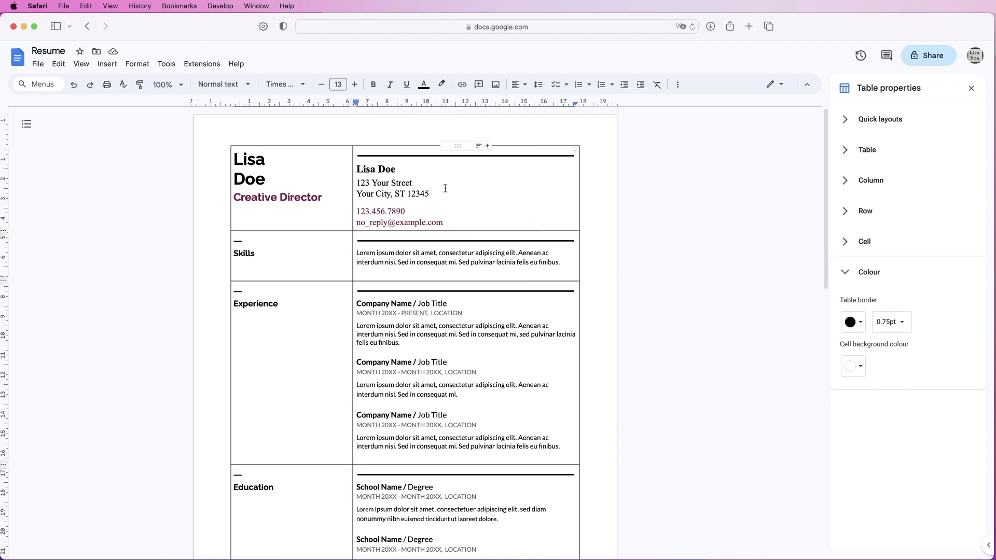
pyautogui.click(421, 155)
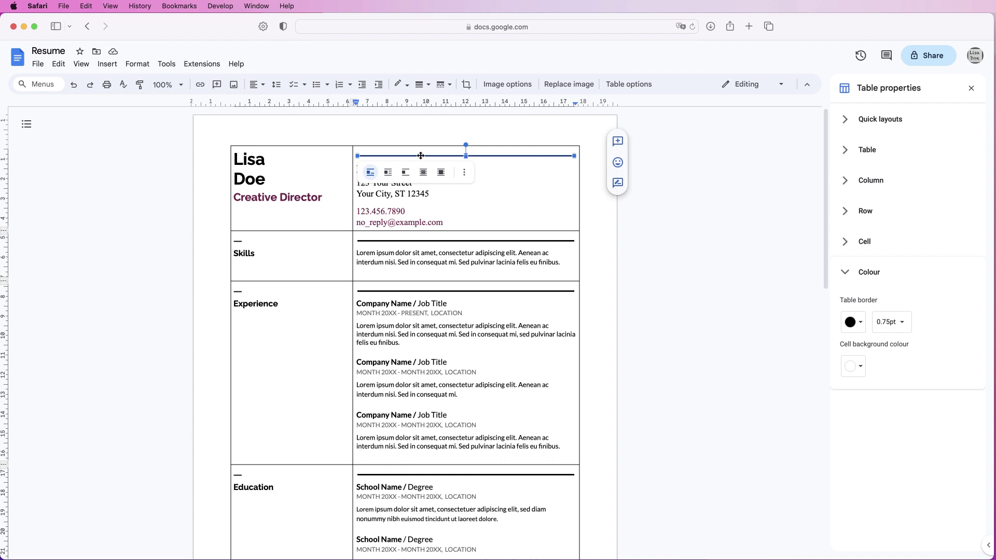
pyautogui.click(465, 173)
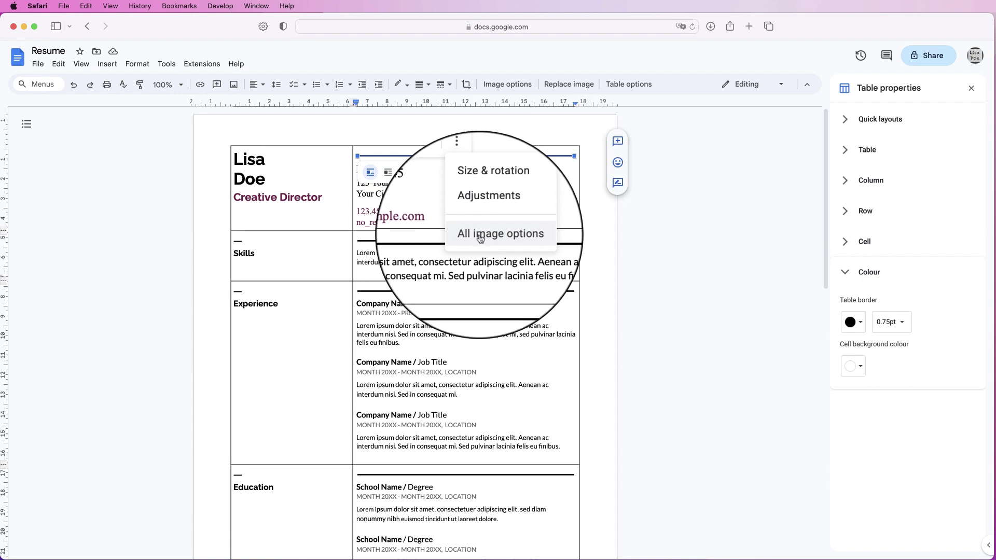
pyautogui.click(488, 231)
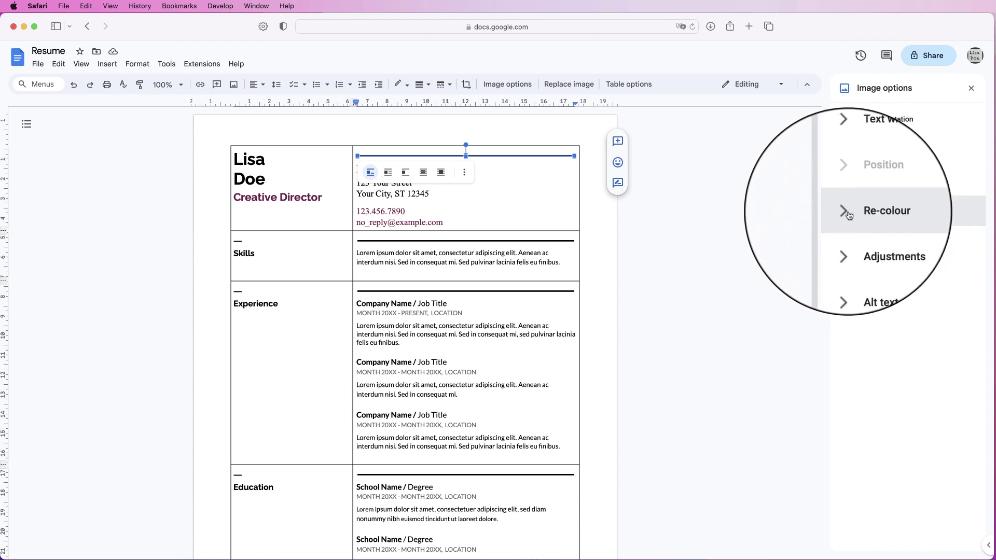
pyautogui.click(846, 215)
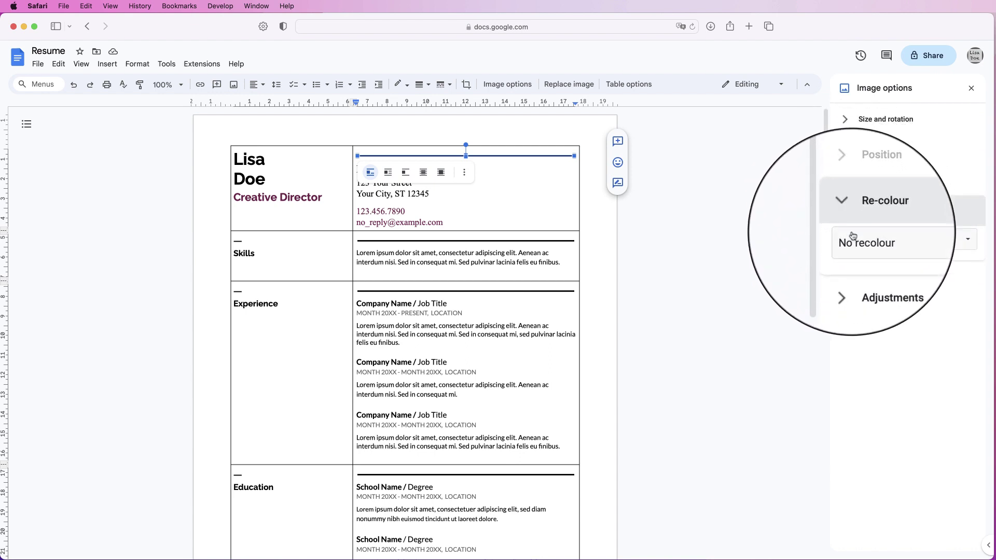
pyautogui.click(849, 241)
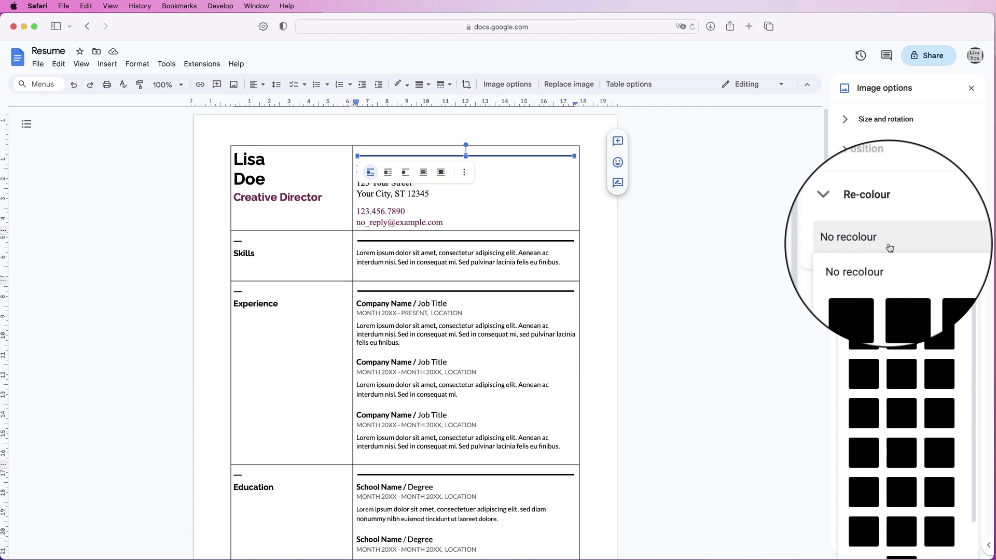
pyautogui.click(861, 212)
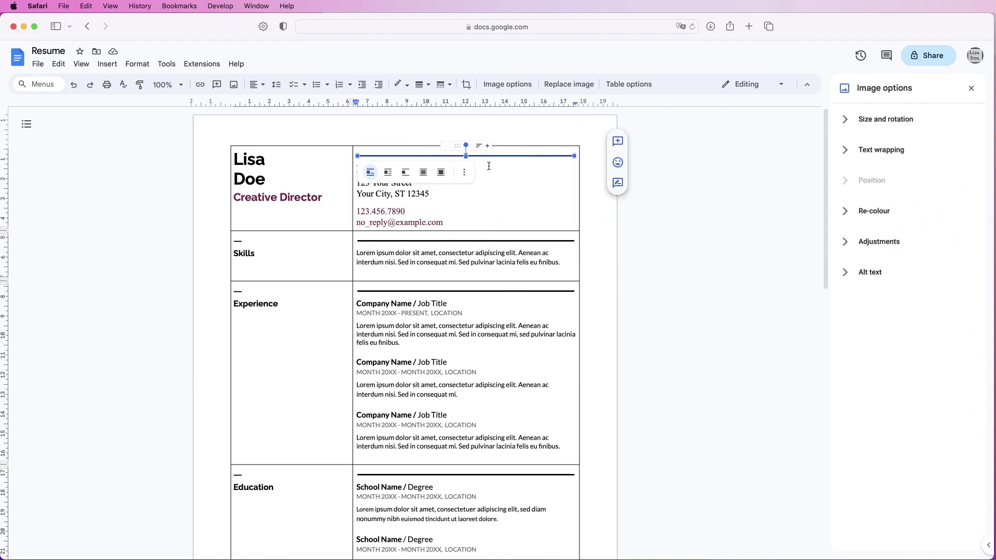
# Try stretching the line above the contact details into a thick bar and undo the resize.
pyautogui.moveTo(465, 156); pyautogui.dragTo(466, 181)
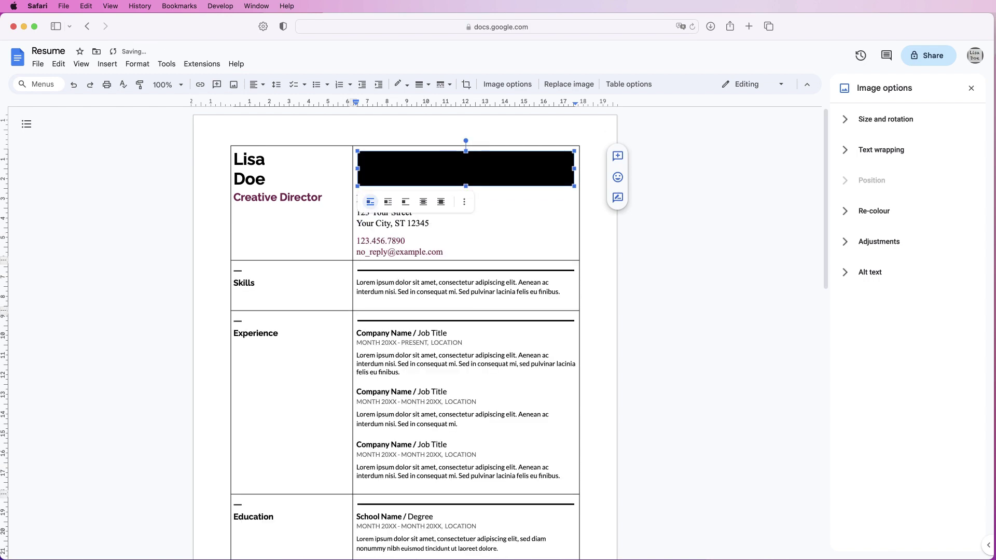
pyautogui.press('super+z')
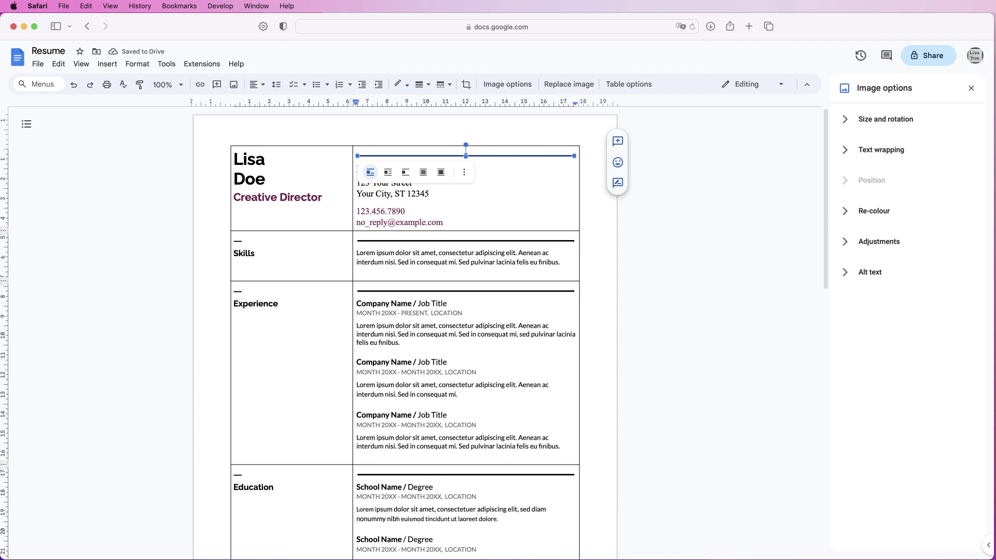
# Delete the horizontal line above the Skills text and start a new drawing in its place.
pyautogui.click(466, 240)
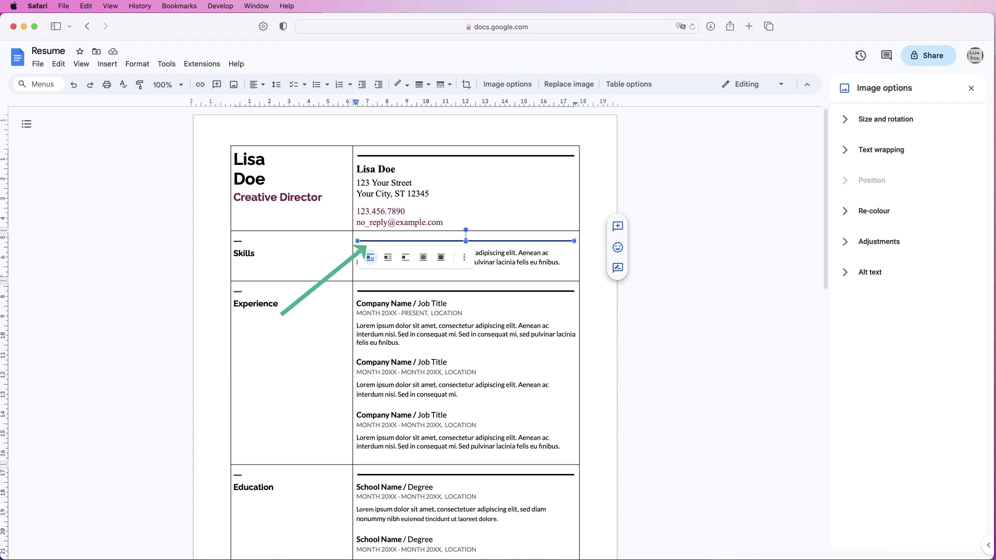
pyautogui.press('Delete')
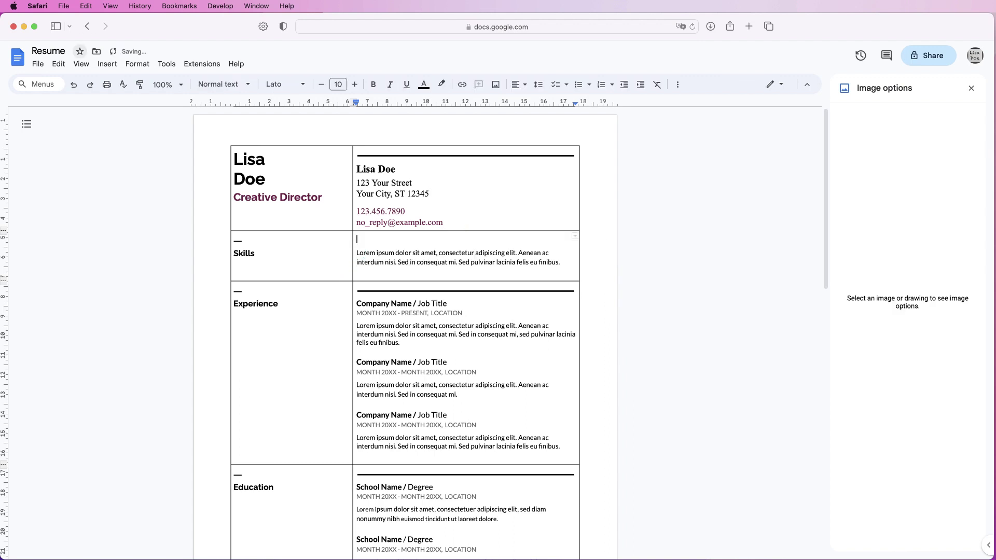
pyautogui.click(107, 64)
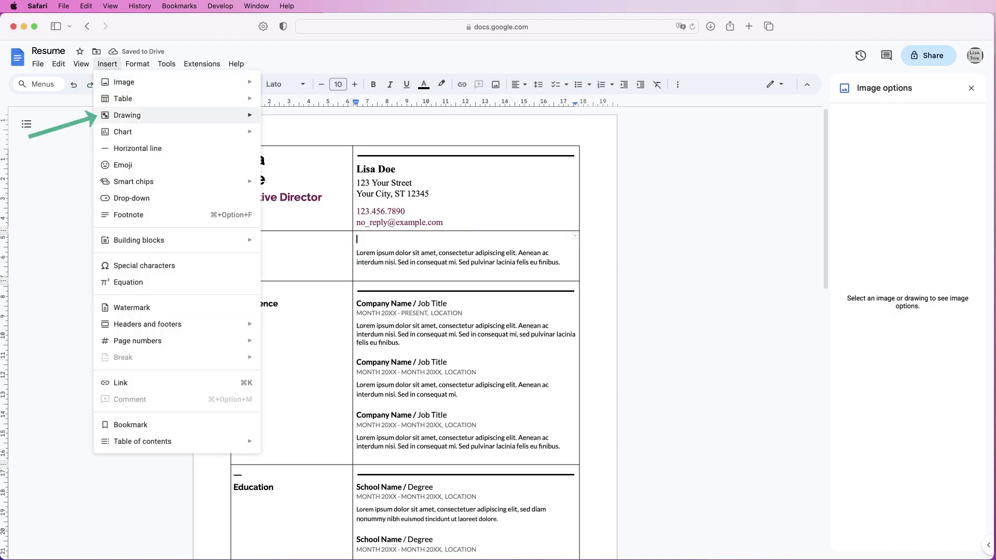
pyautogui.moveTo(127, 115)
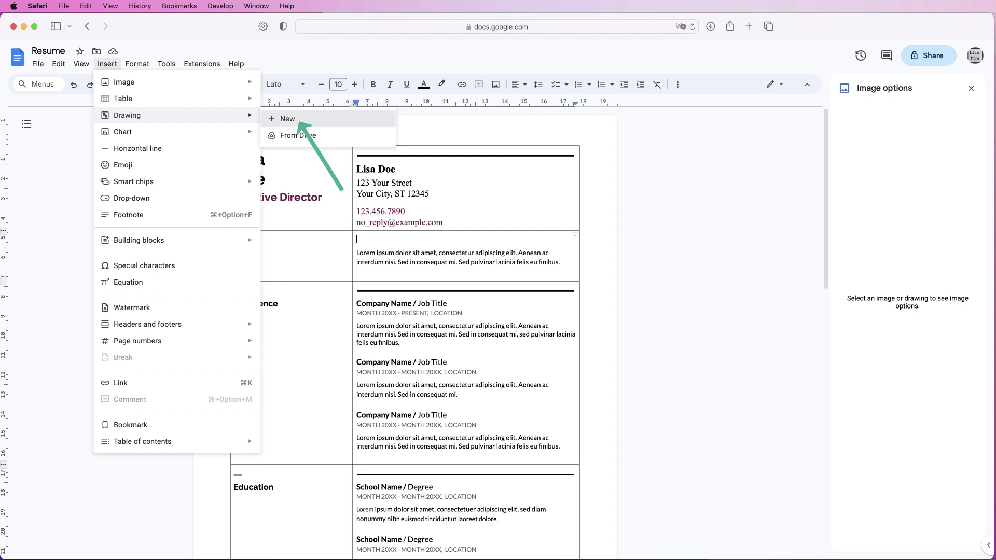
pyautogui.click(288, 118)
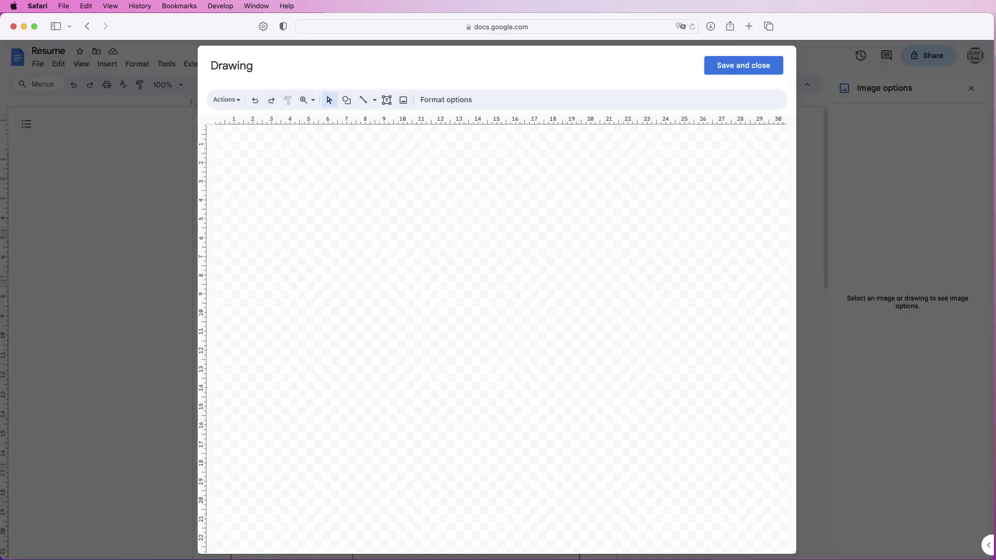
# Draw a thin horizontal rectangle about 17 cm long near the upper edge of the drawing canvas.
pyautogui.click(227, 99)
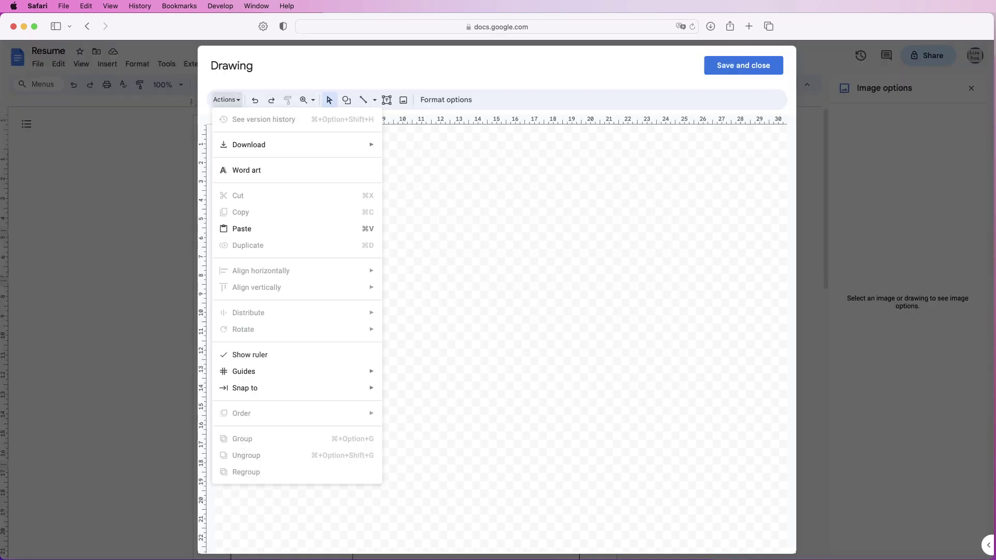
pyautogui.click(346, 100)
pyautogui.click(346, 99)
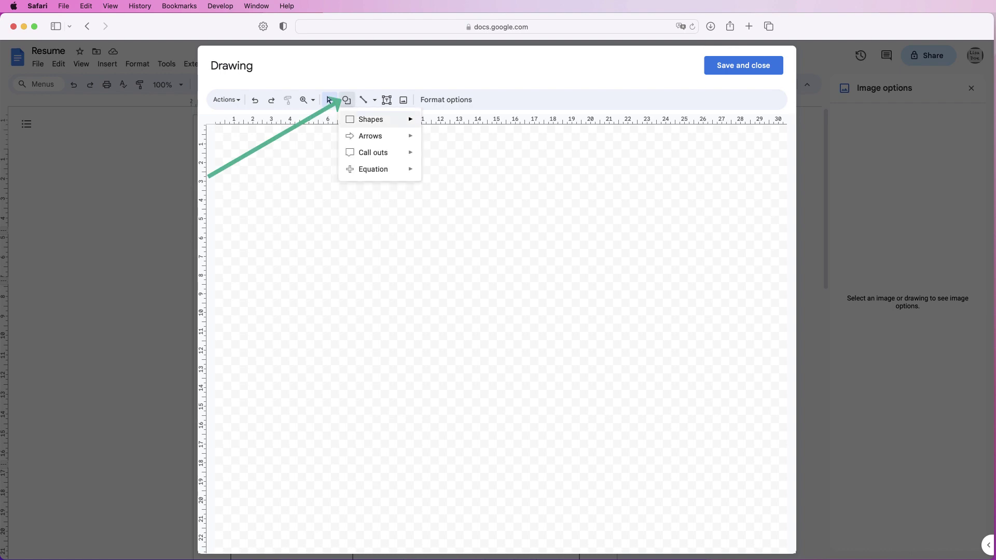
pyautogui.moveTo(371, 120)
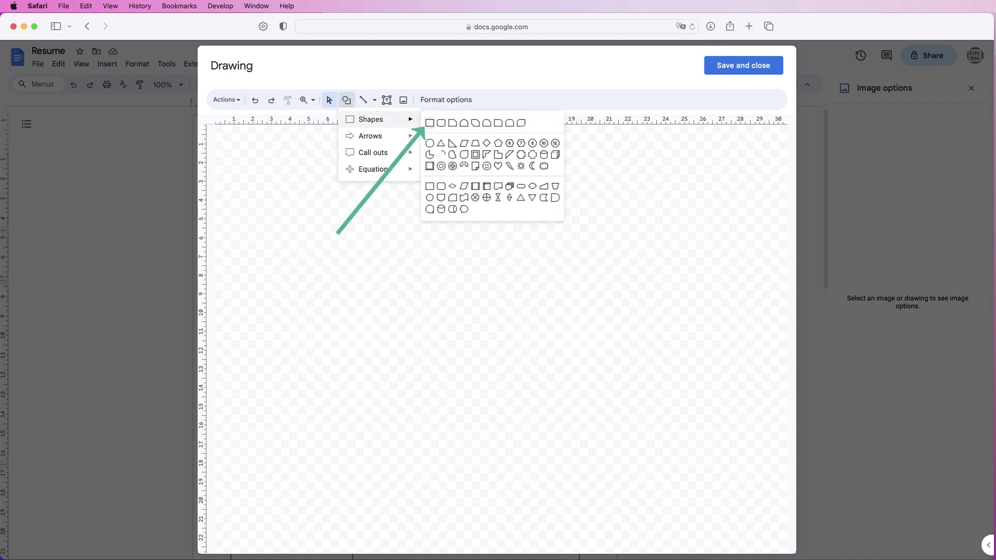
pyautogui.click(430, 123)
pyautogui.moveTo(292, 167)
pyautogui.mouseDown()
pyautogui.moveTo(371, 202)
pyautogui.moveTo(614, 216)
pyautogui.moveTo(618, 171)
pyautogui.mouseUp()
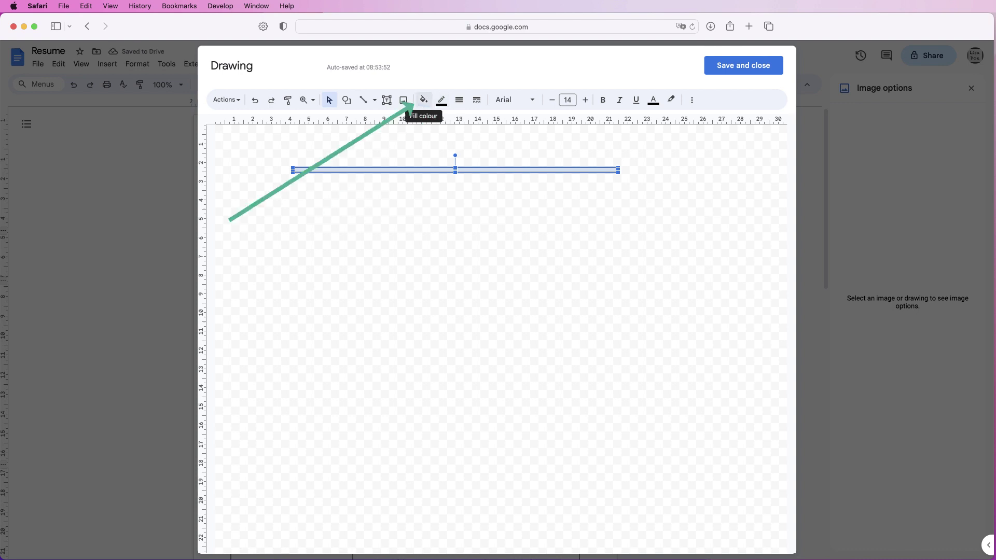
# Fill the thin rectangle with black and save the drawing into the Skills cell.
pyautogui.click(423, 100)
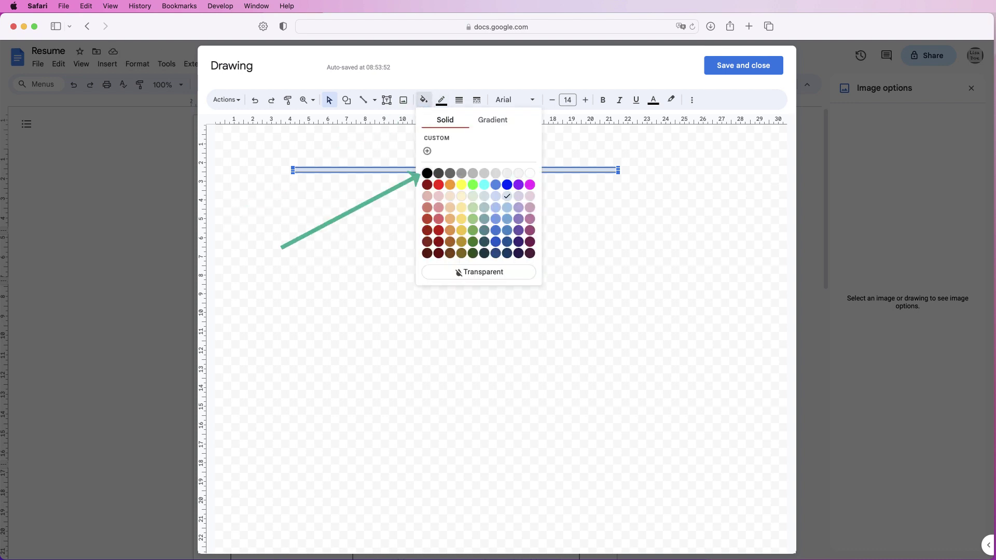
pyautogui.click(426, 173)
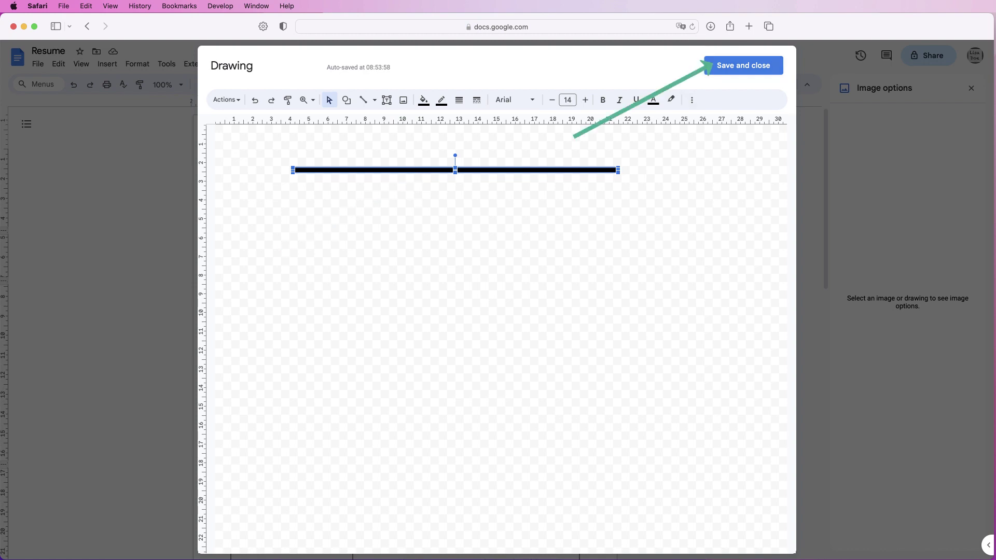
pyautogui.click(711, 65)
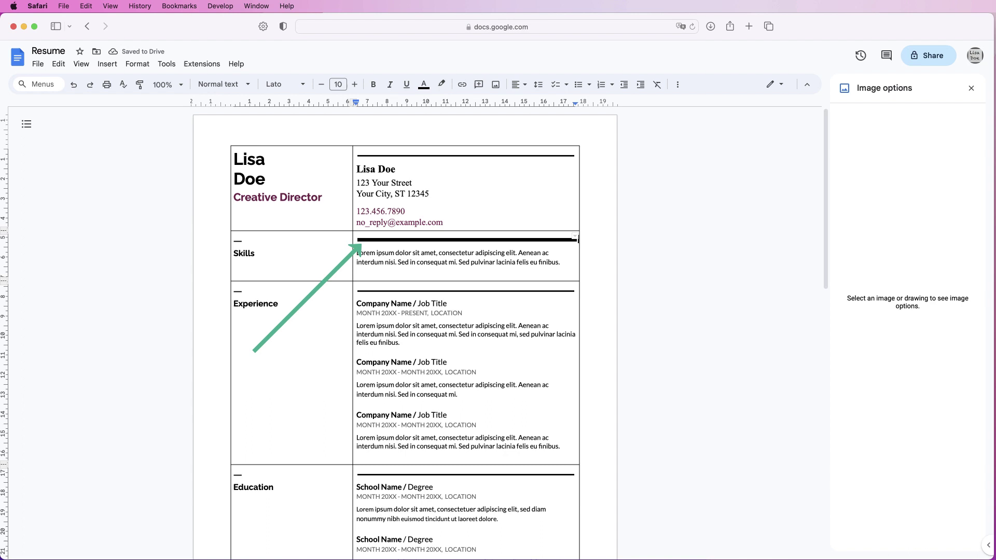
# Edit the Skills bar drawing to make the rectangle slightly thinner and save it back to the document.
pyautogui.click(575, 239)
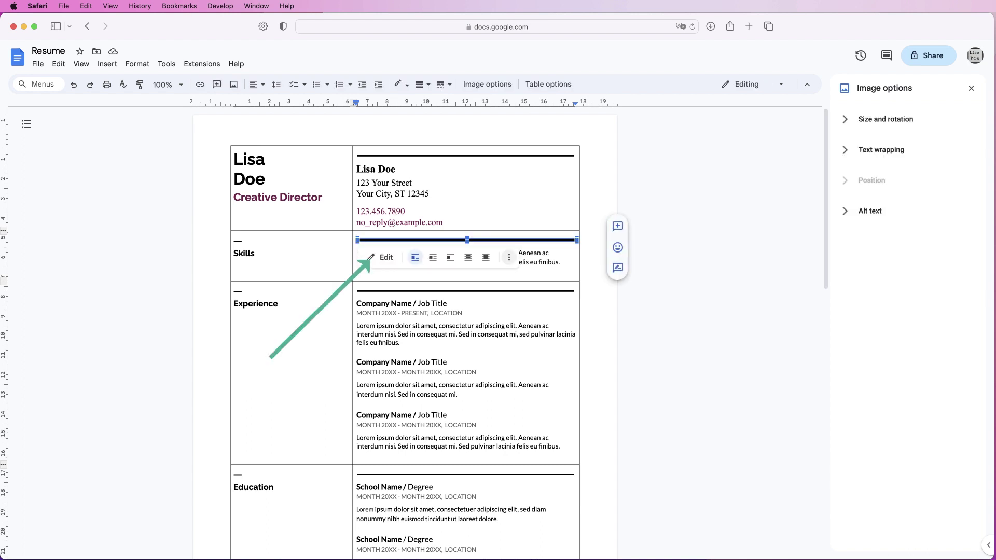
pyautogui.click(381, 258)
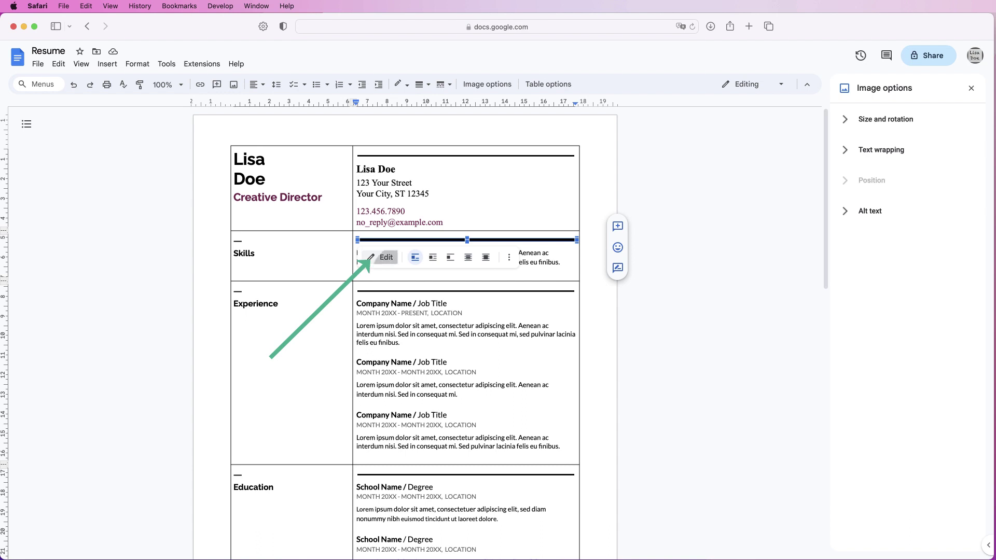
pyautogui.click(455, 170)
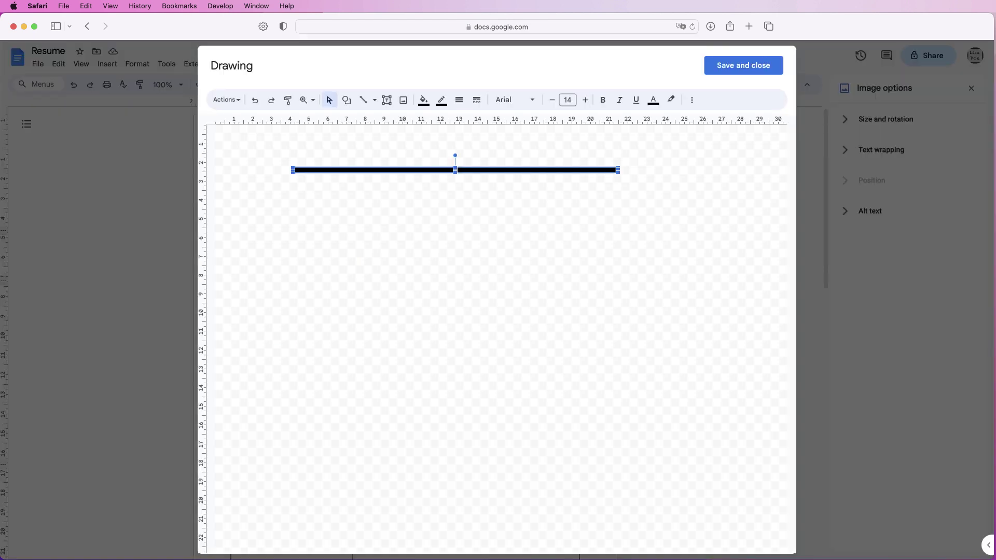
pyautogui.moveTo(455, 169); pyautogui.dragTo(455, 168)
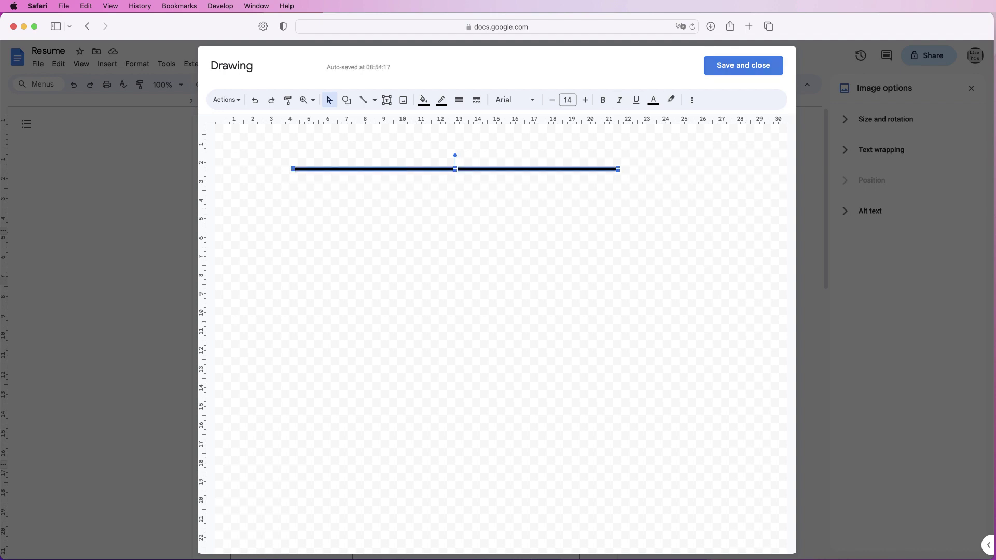
pyautogui.click(743, 66)
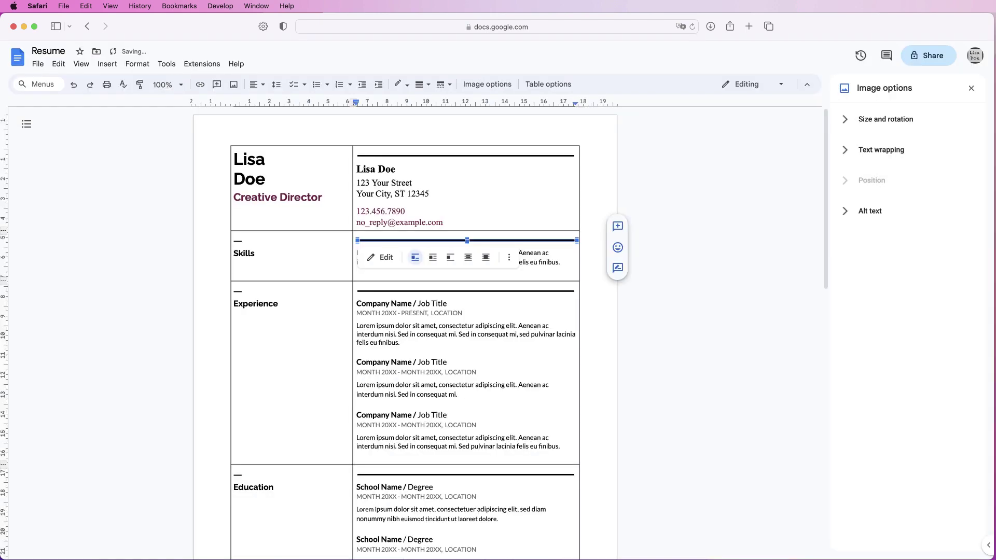
# Recolour the fill and border of the Skills bar drawing in dark magenta and save it to the document.
pyautogui.click(397, 169)
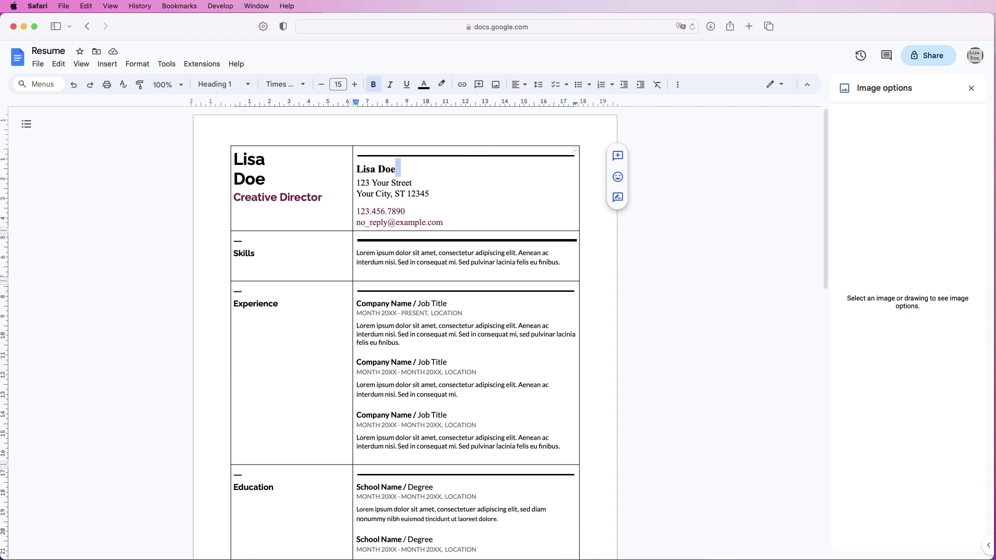
pyautogui.click(467, 240)
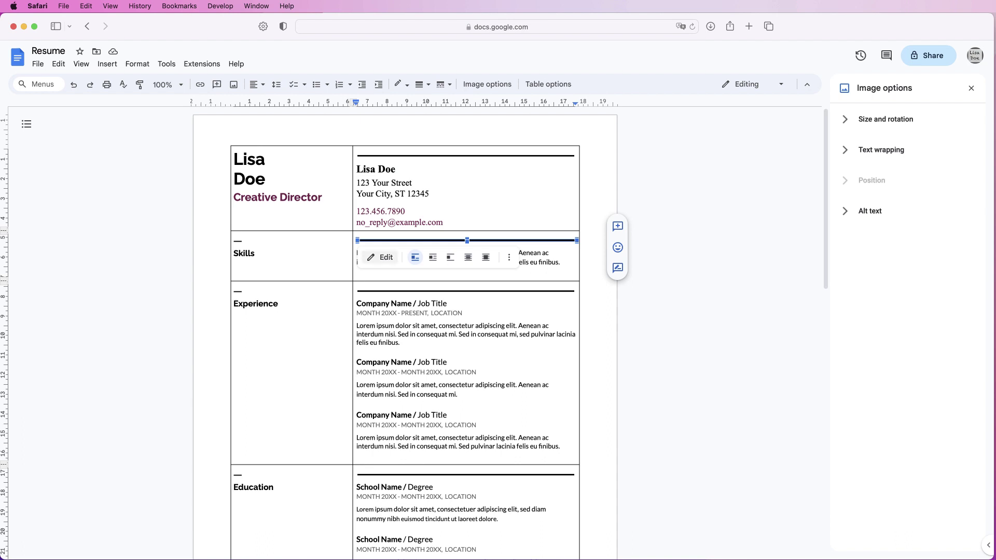
pyautogui.click(381, 255)
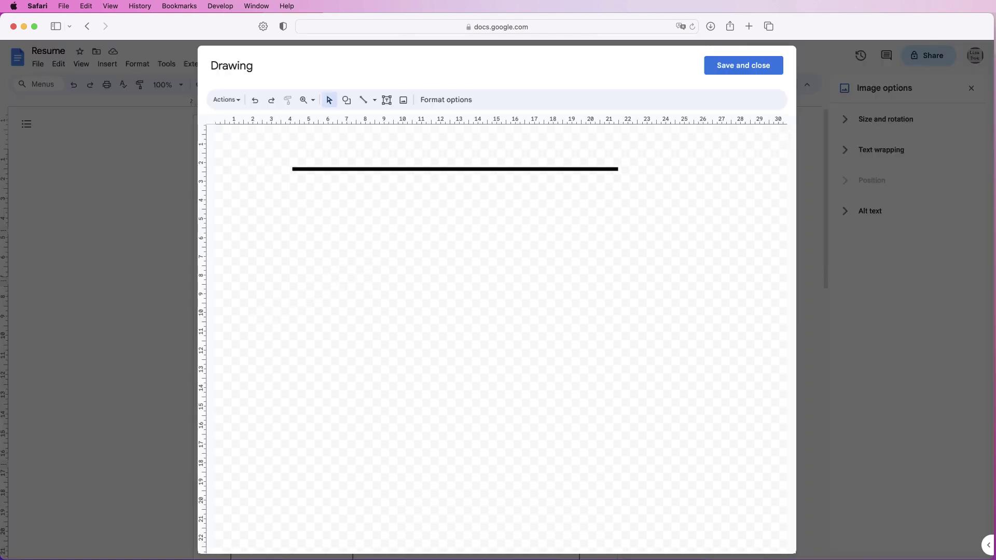
pyautogui.click(455, 169)
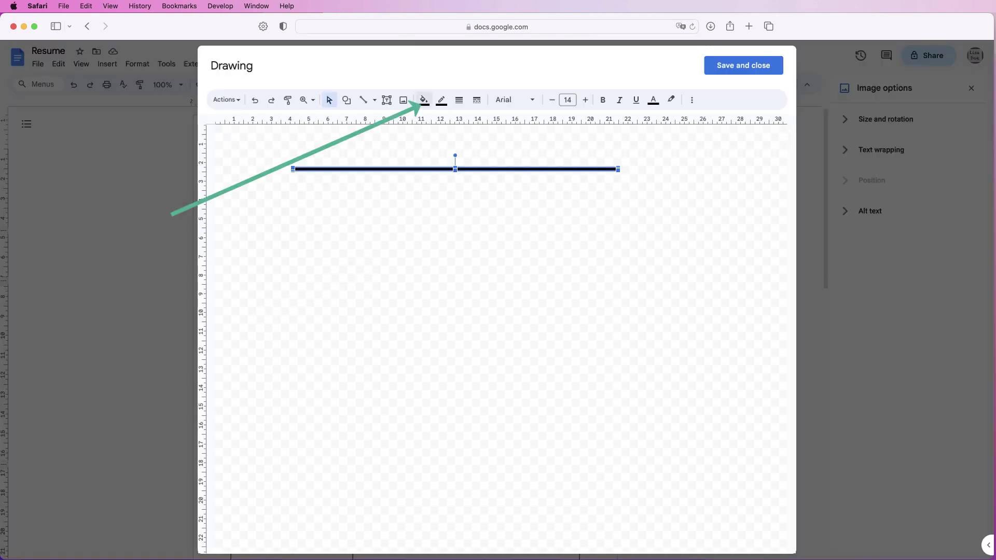
pyautogui.click(424, 100)
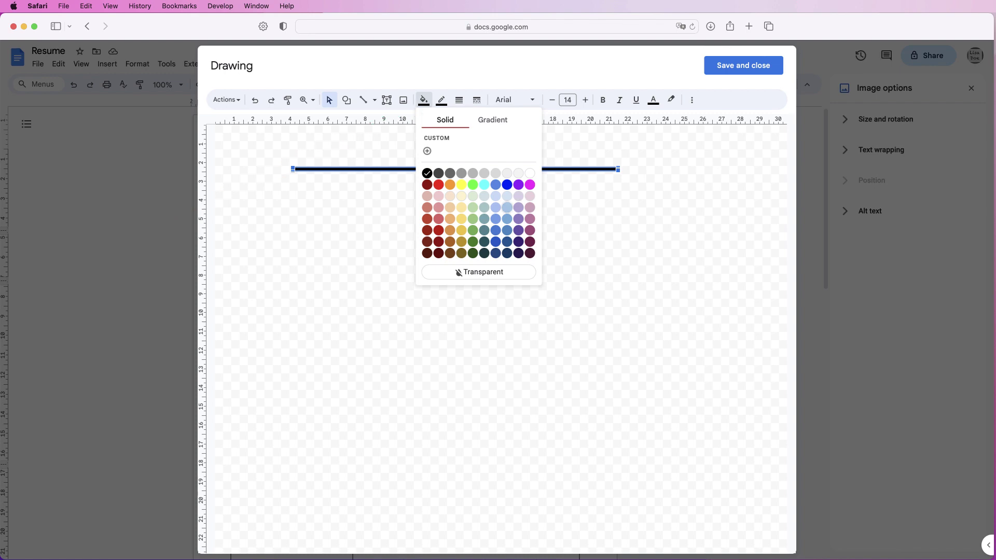
pyautogui.click(427, 185)
pyautogui.click(441, 100)
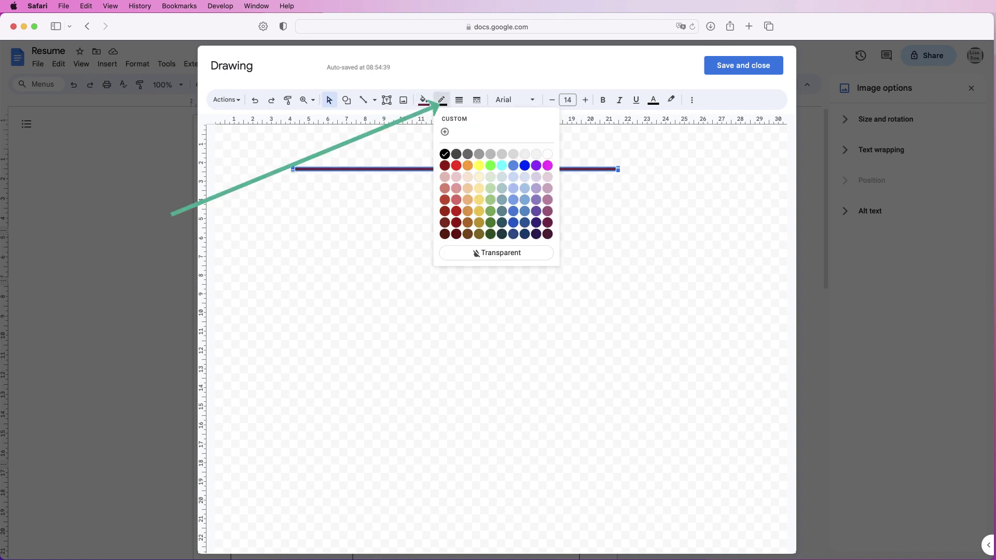
pyautogui.click(743, 65)
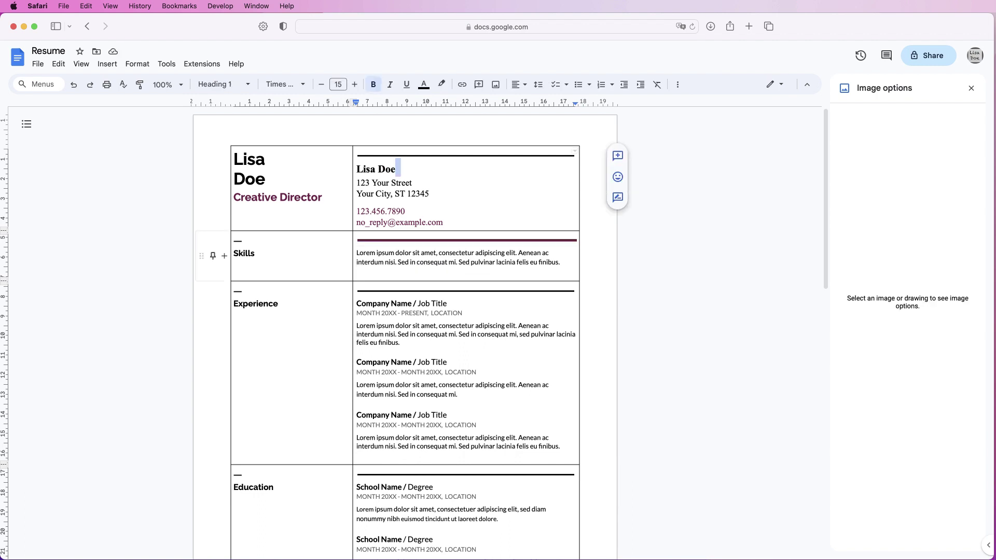
# Insert an empty table row below the Skills row.
pyautogui.click(258, 252)
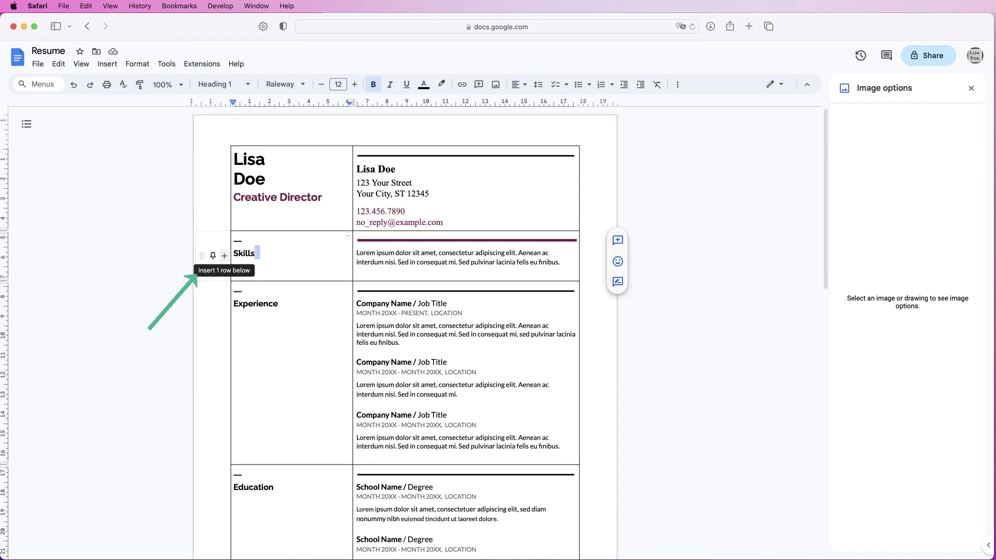
pyautogui.click(223, 256)
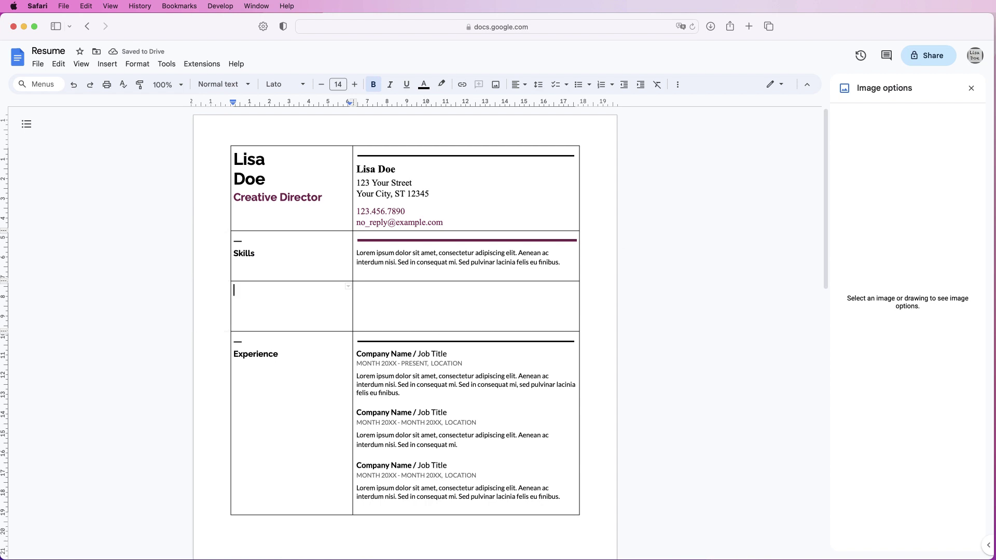
# Delete the Skills row from the table and undo the deletion.
pyautogui.moveTo(374, 262); pyautogui.dragTo(243, 254)
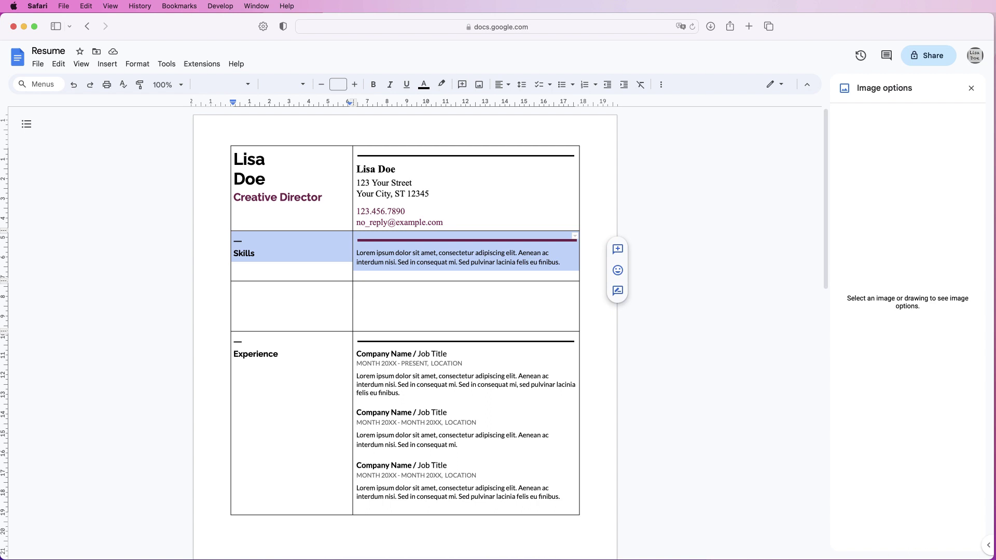
pyautogui.rightClick(298, 254)
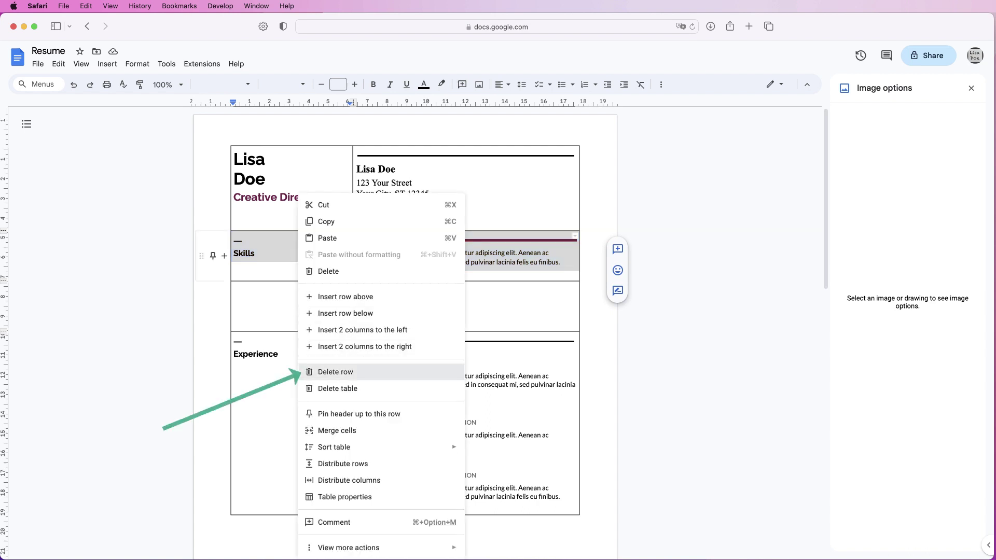
pyautogui.click(336, 371)
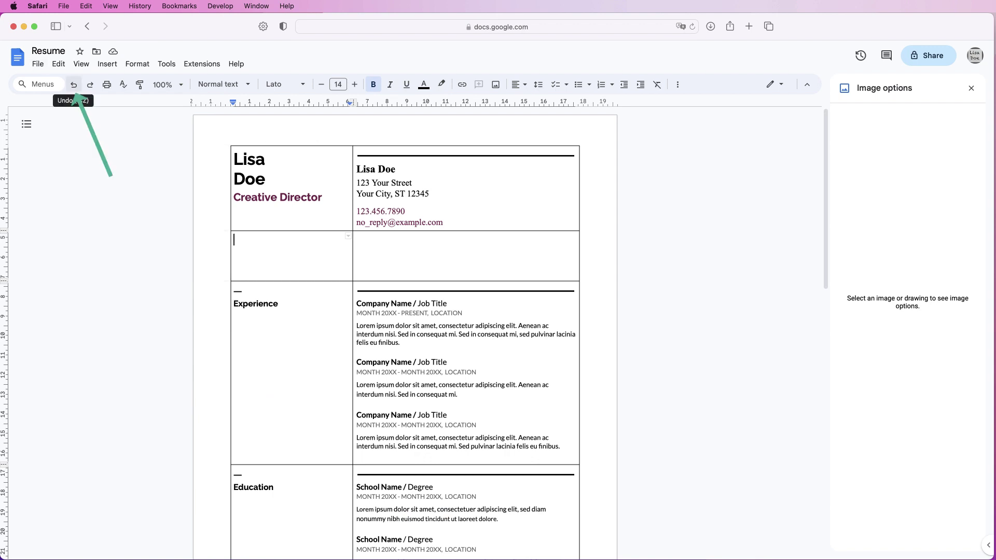
pyautogui.click(74, 84)
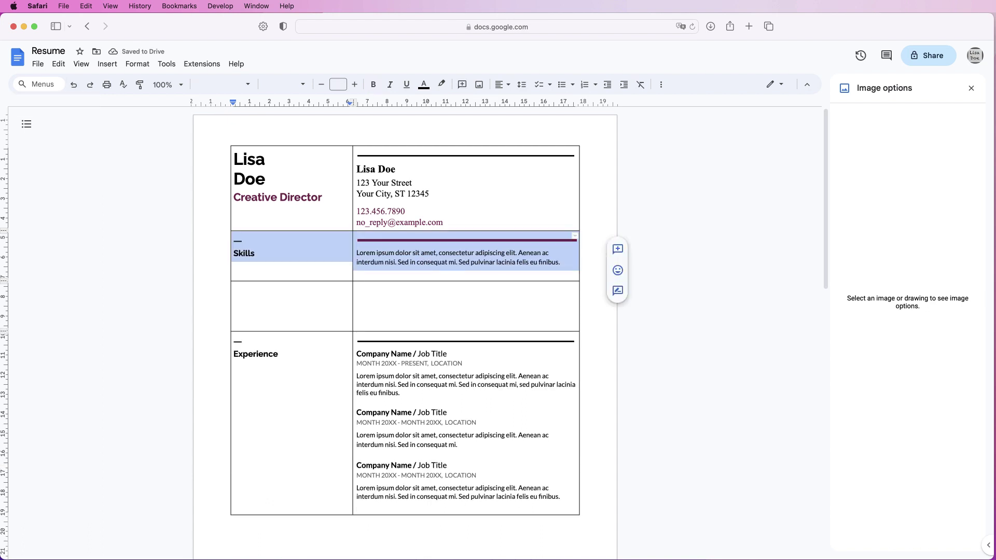
# Delete the empty table row below Skills and the black divider line above the contact details.
pyautogui.rightClick(343, 306)
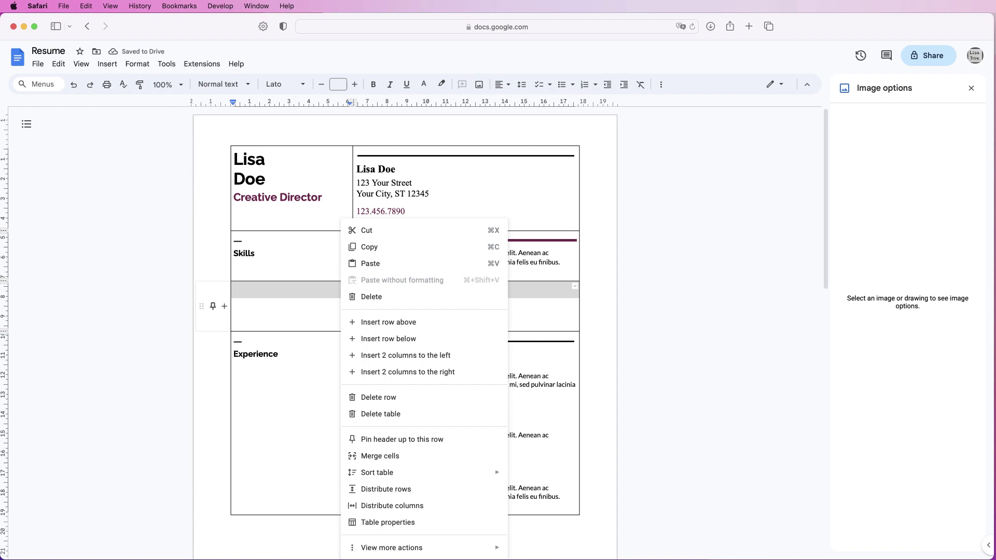
pyautogui.click(378, 398)
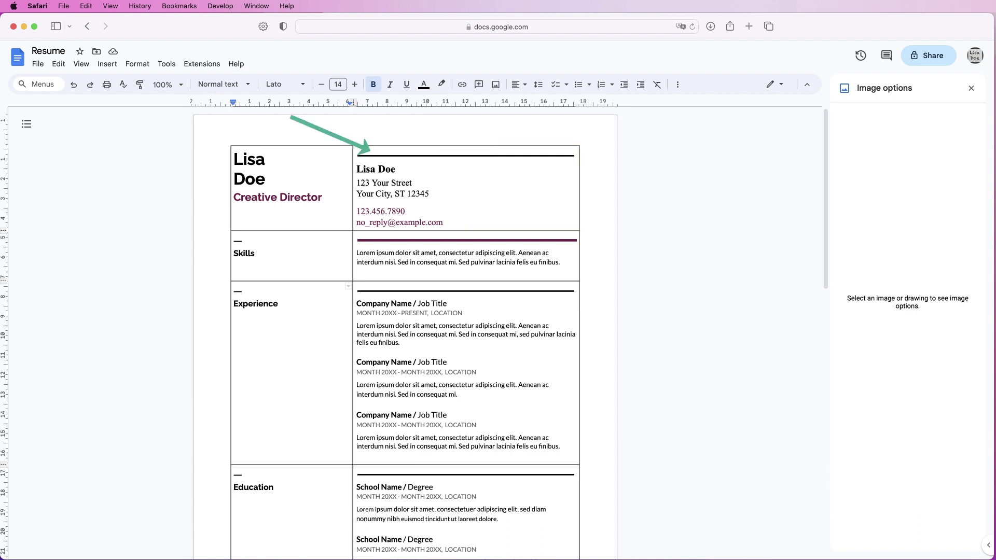
pyautogui.click(373, 156)
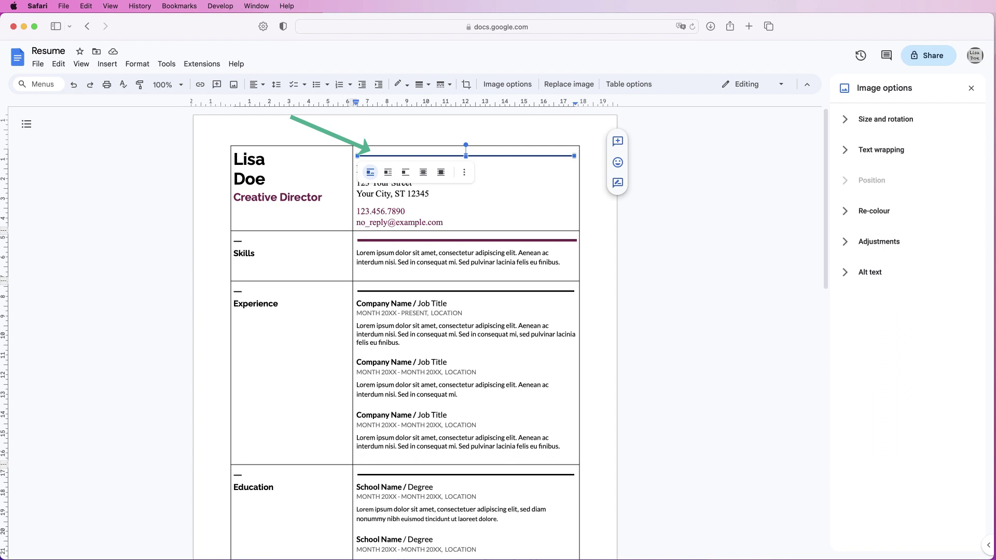
pyautogui.press('BackSpace')
# Split the contact details cell into 2 columns and 1 row.
pyautogui.rightClick(375, 155)
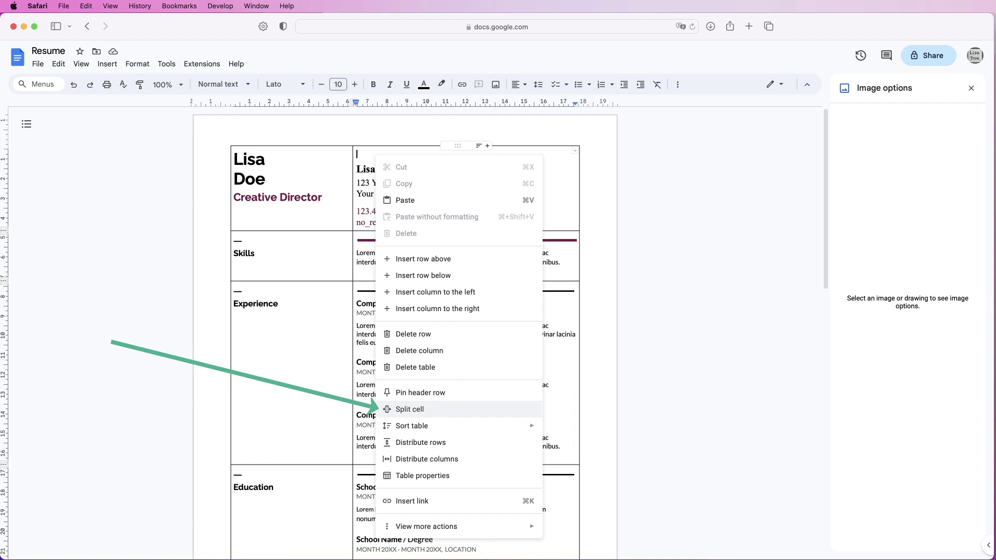
pyautogui.click(409, 409)
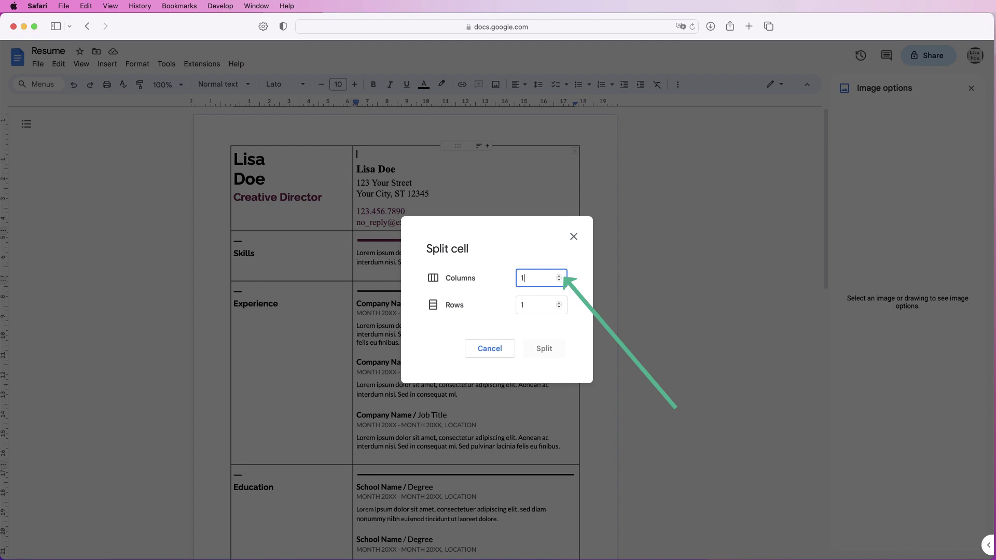
pyautogui.press('BackSpace')
pyautogui.write('2')
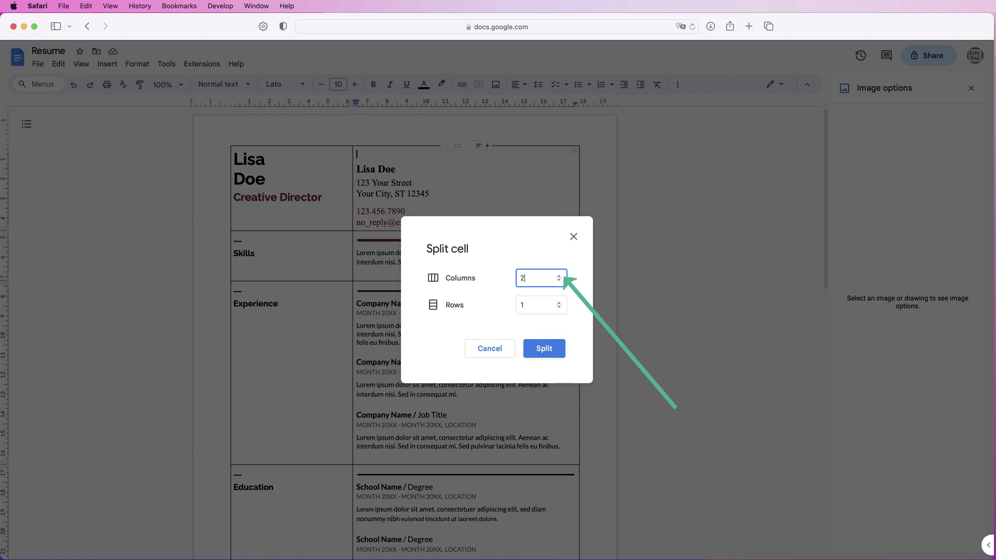
pyautogui.click(543, 348)
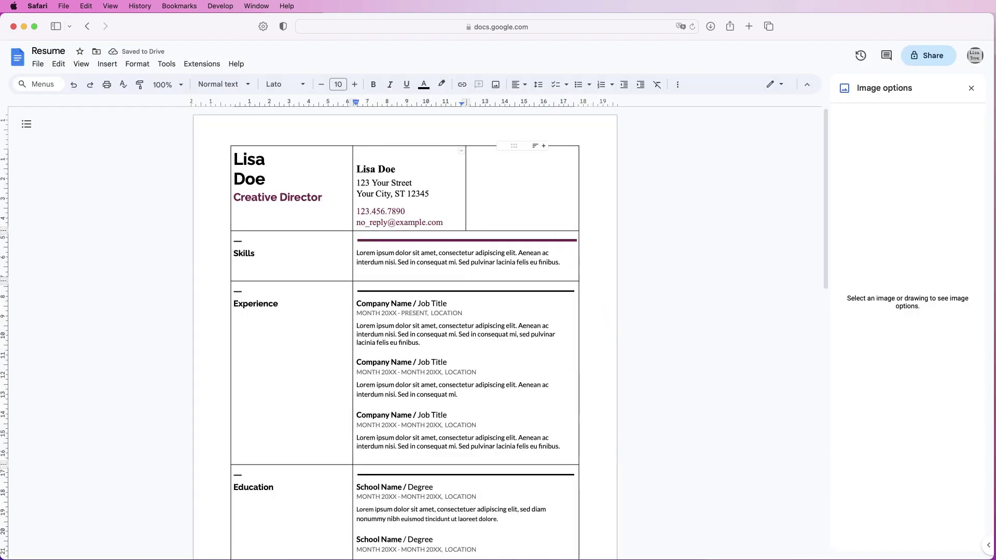
# Enter the heading "Additional information" in the new cell and apply the contact name's formatting to it with Paint format.
pyautogui.click(470, 154)
pyautogui.write('Additional information')
pyautogui.click(375, 169)
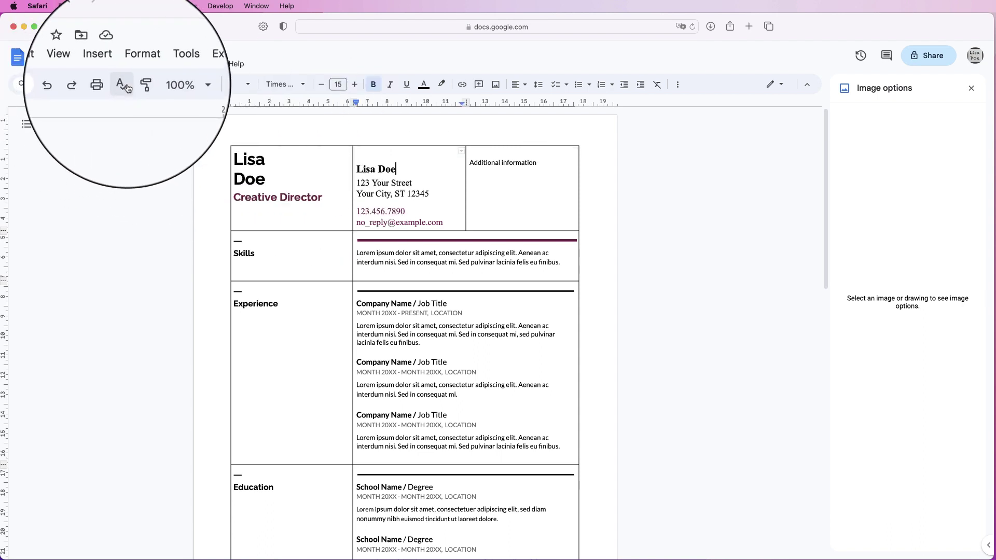
pyautogui.click(139, 86)
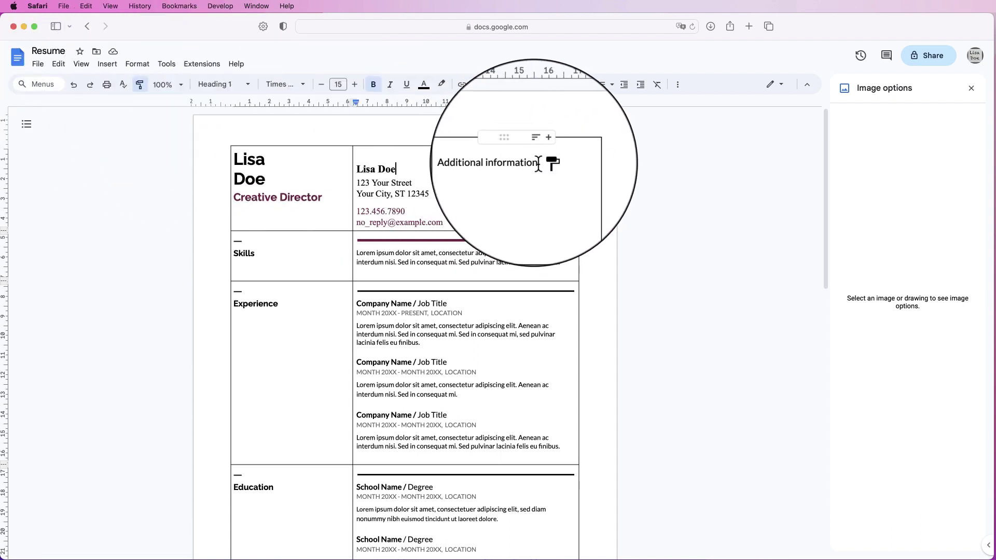
pyautogui.moveTo(537, 164); pyautogui.dragTo(470, 163)
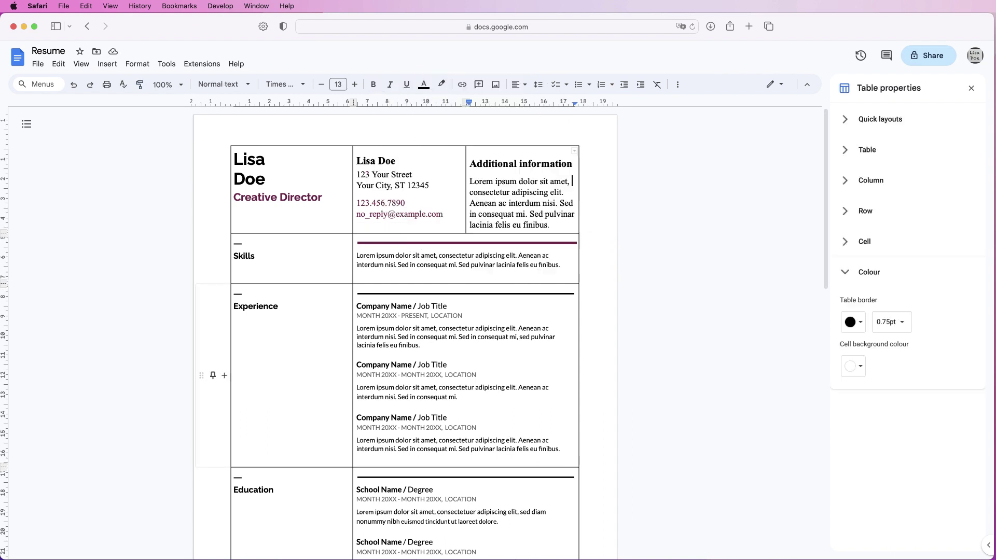
# Set the document zoom to 75% to fit the whole resume page and close the table properties.
pyautogui.scroll(-5, 405, 312)
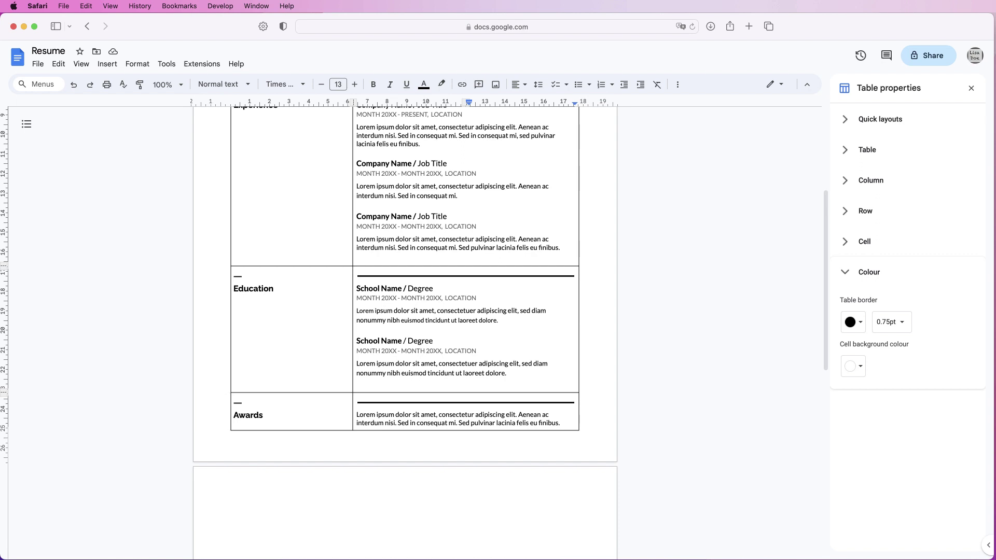
pyautogui.click(276, 288)
pyautogui.scroll(5, 405, 311)
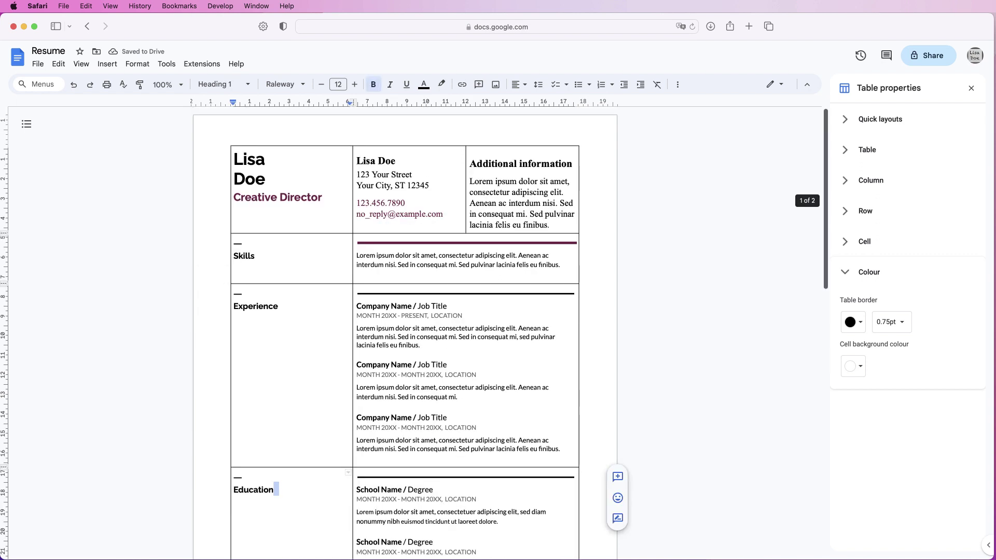
pyautogui.scroll(-2, 404, 311)
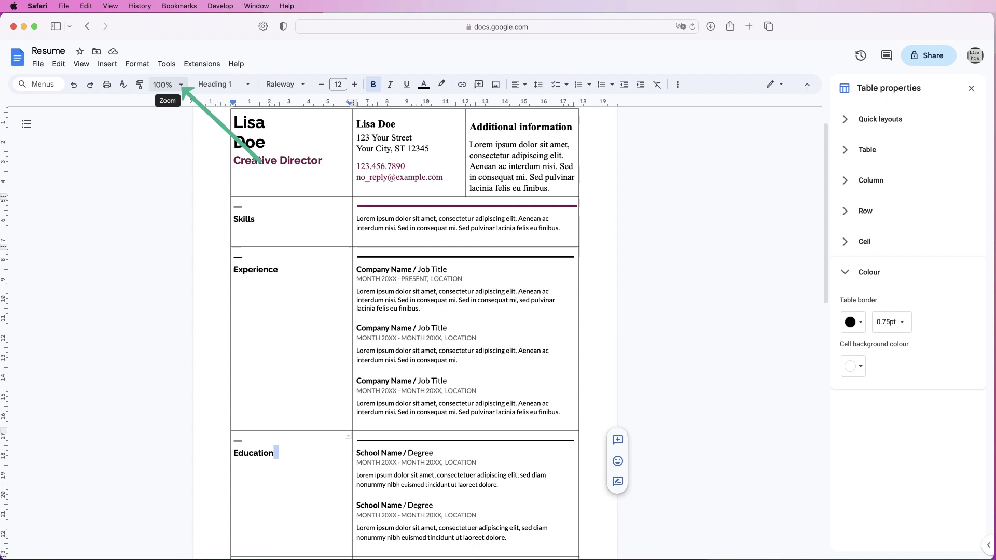
pyautogui.click(169, 84)
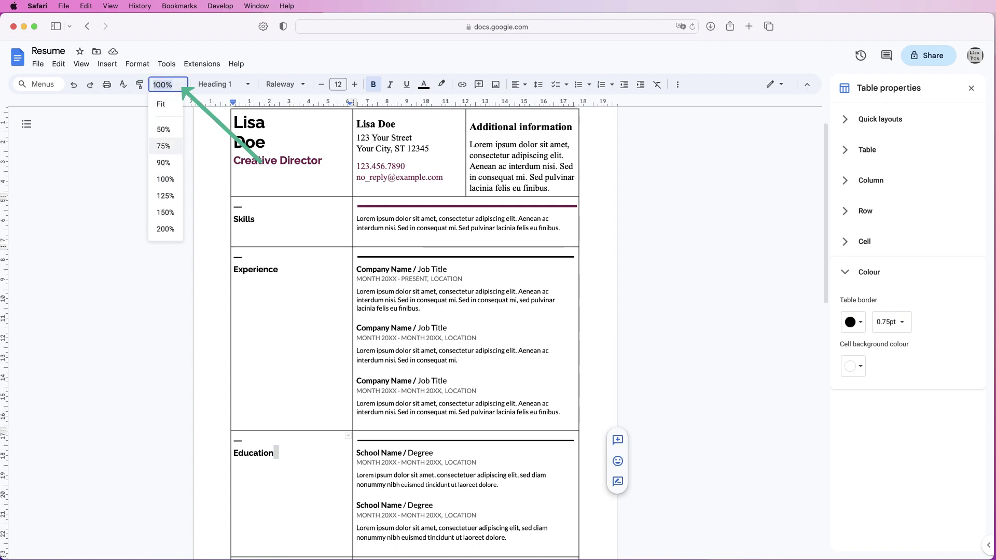
pyautogui.click(164, 146)
pyautogui.scroll(1, 405, 311)
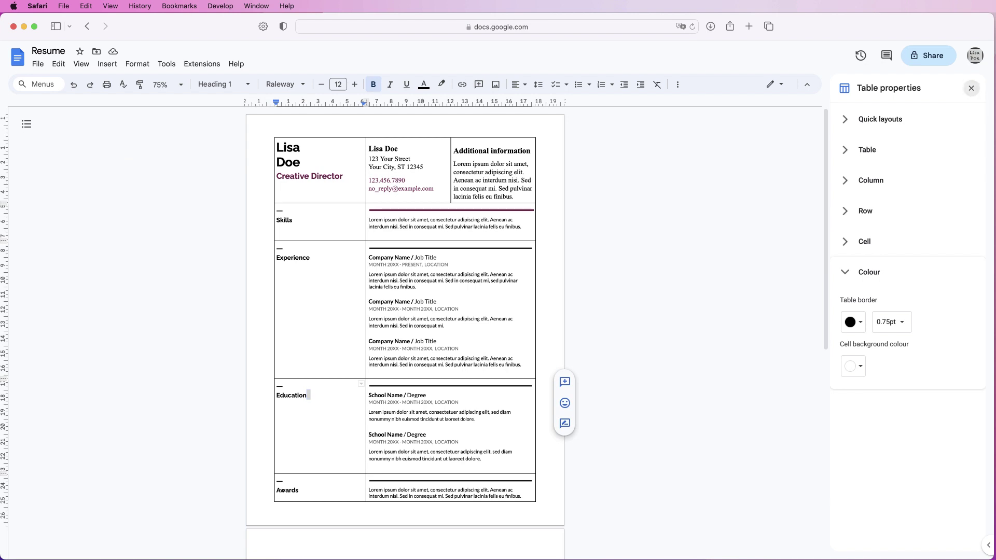
pyautogui.click(971, 88)
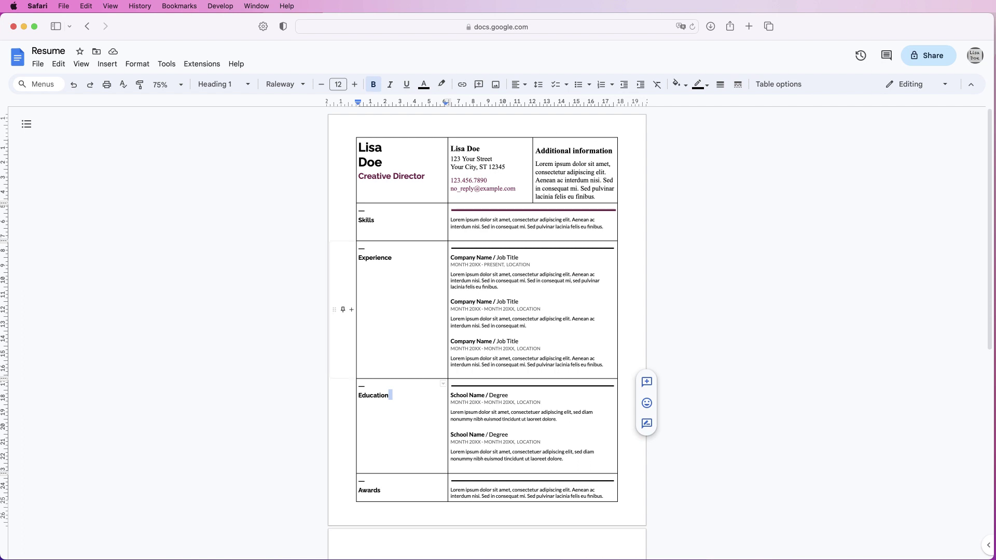
# Set the table border width to 0pt for the whole resume table.
pyautogui.click(394, 257)
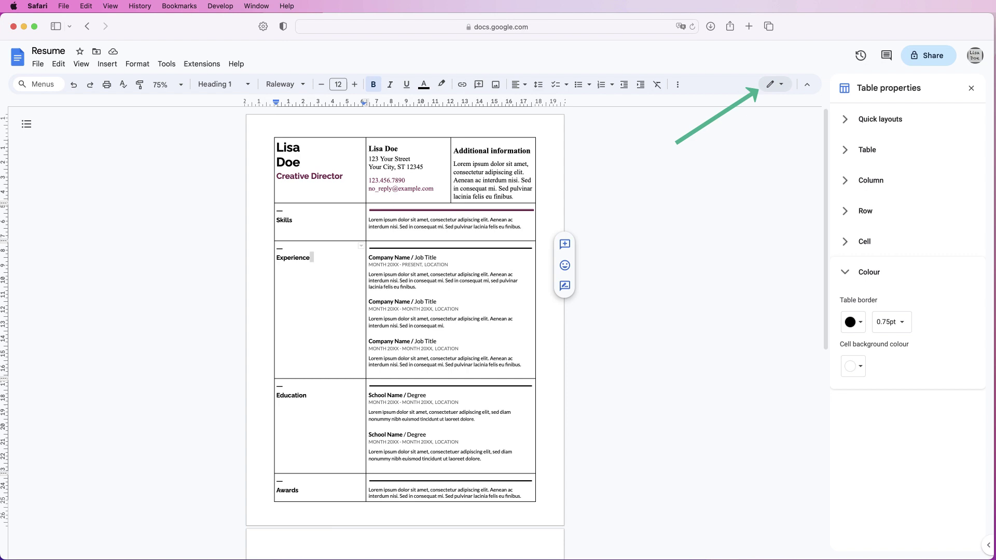
pyautogui.click(869, 272)
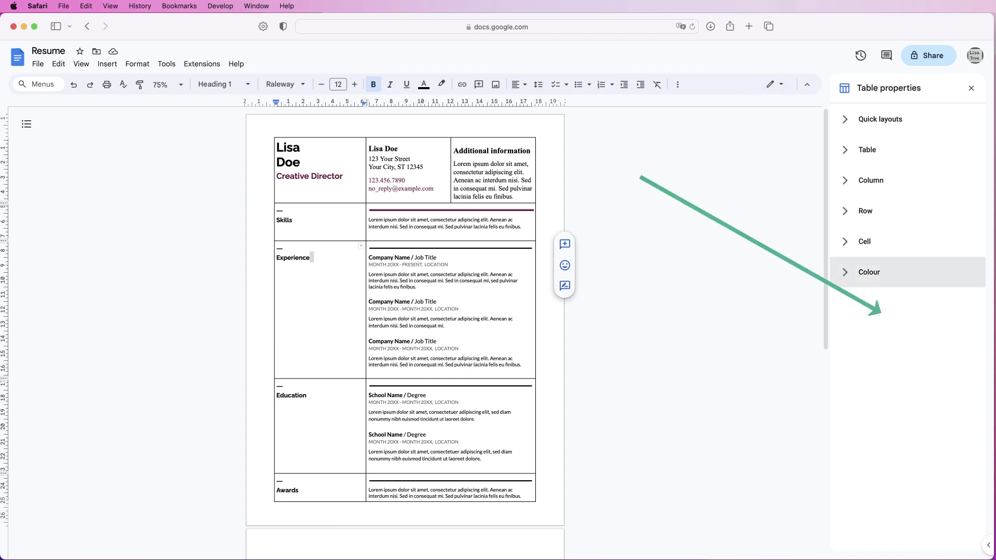
pyautogui.click(868, 271)
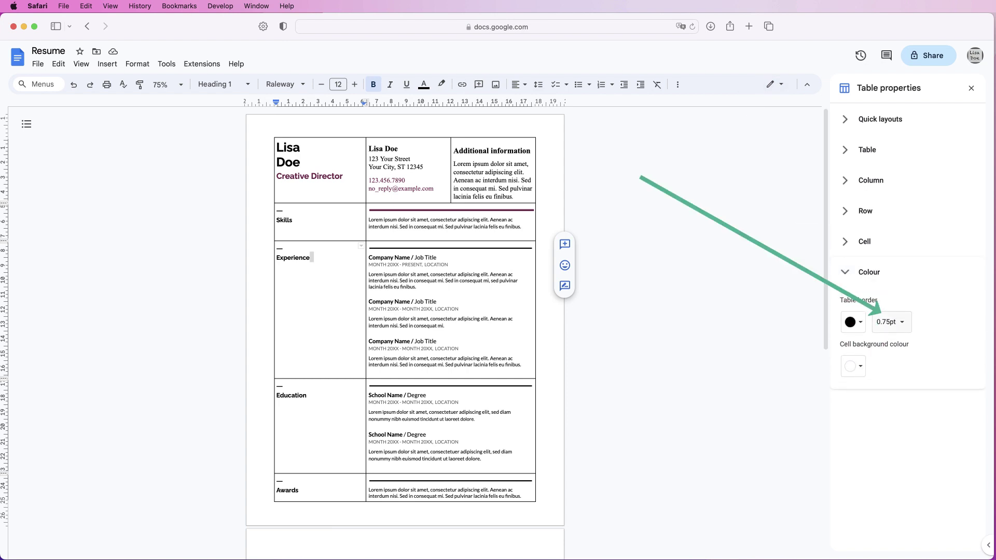
pyautogui.click(890, 322)
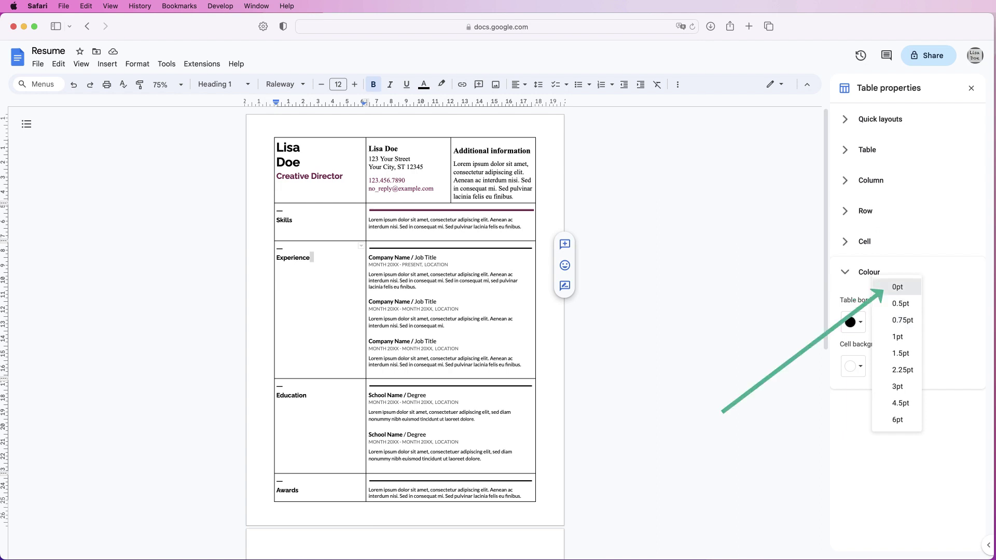
pyautogui.click(897, 287)
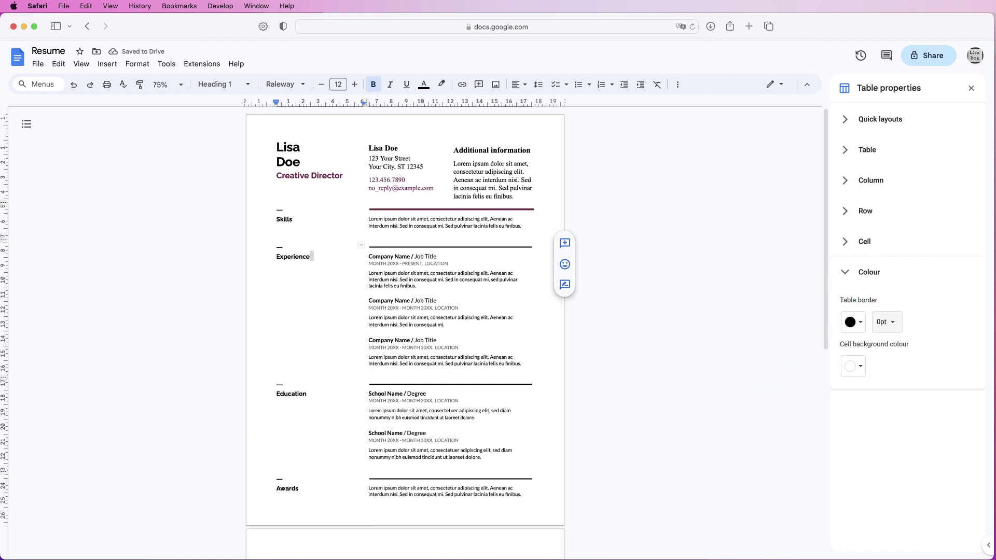
pyautogui.click(515, 196)
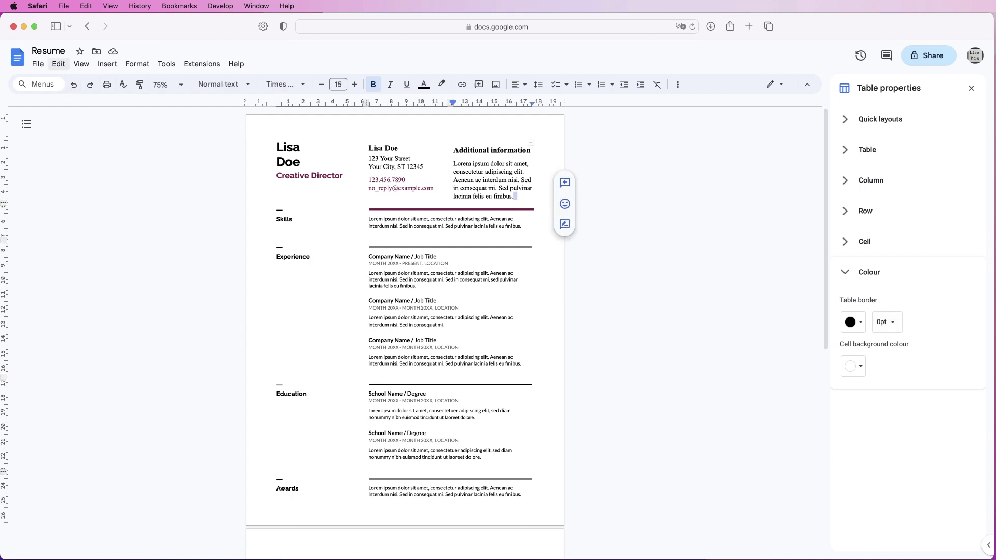
# Look over the file formats offered for downloading the resume and close the list.
pyautogui.click(38, 64)
pyautogui.click(153, 179)
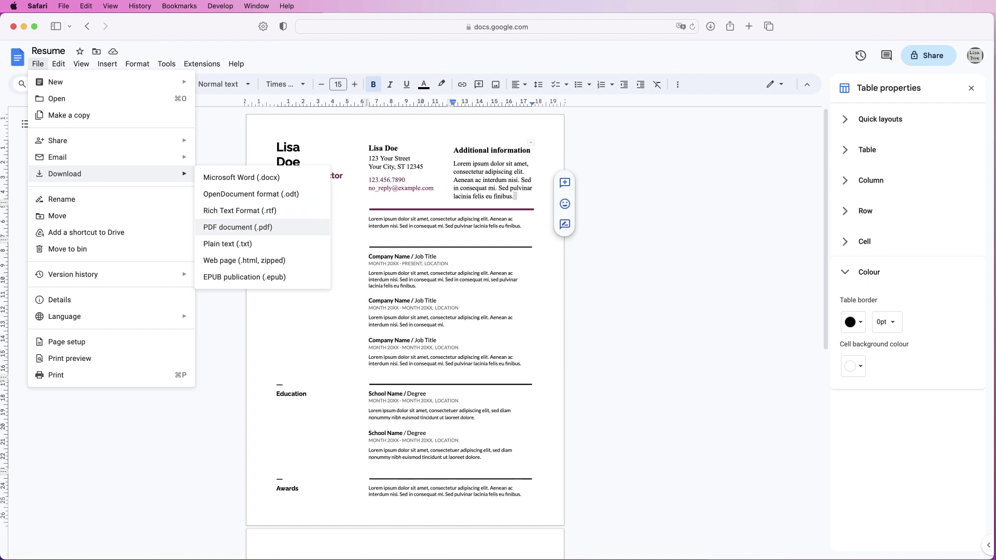
pyautogui.click(513, 219)
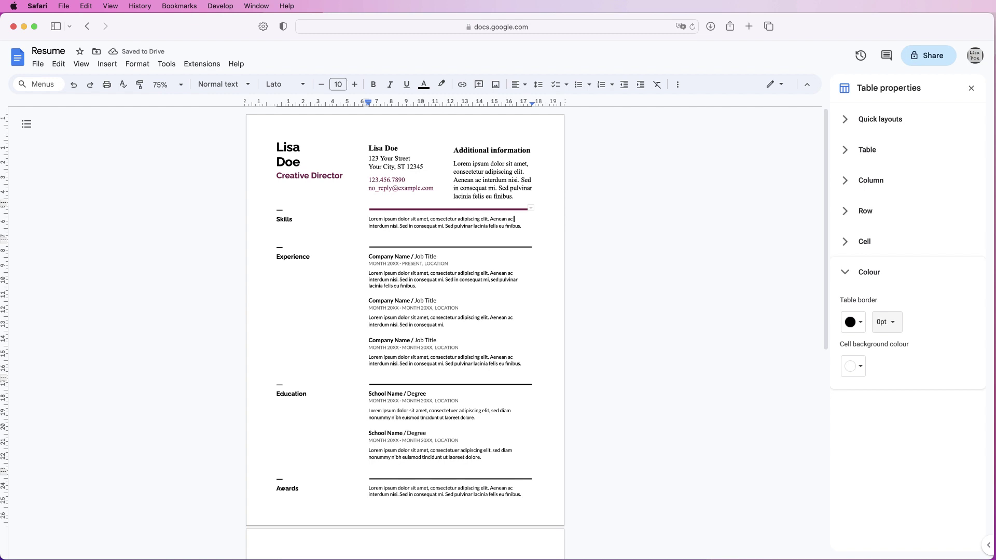